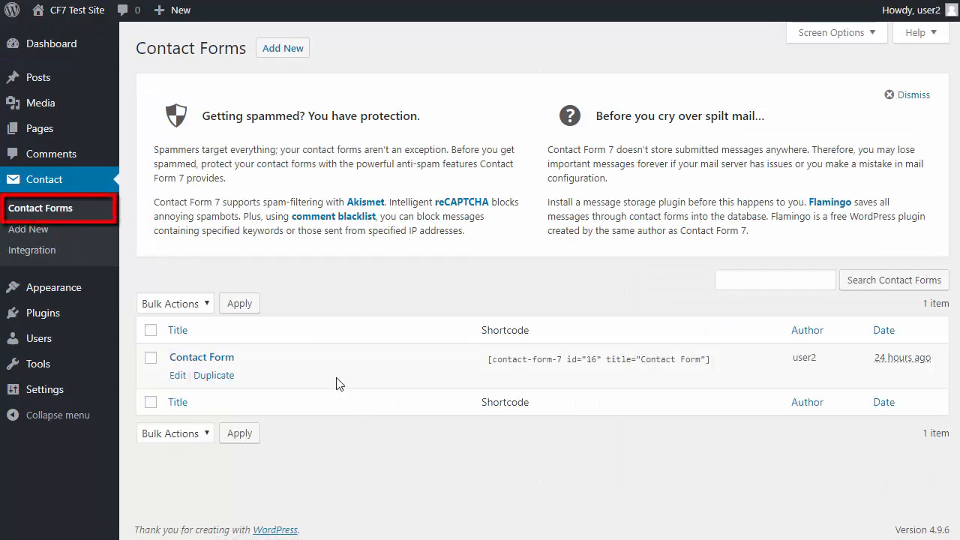
- Open the form titled "Contact Form" for editing and review its form template and the mail template's message body
click(219, 361)
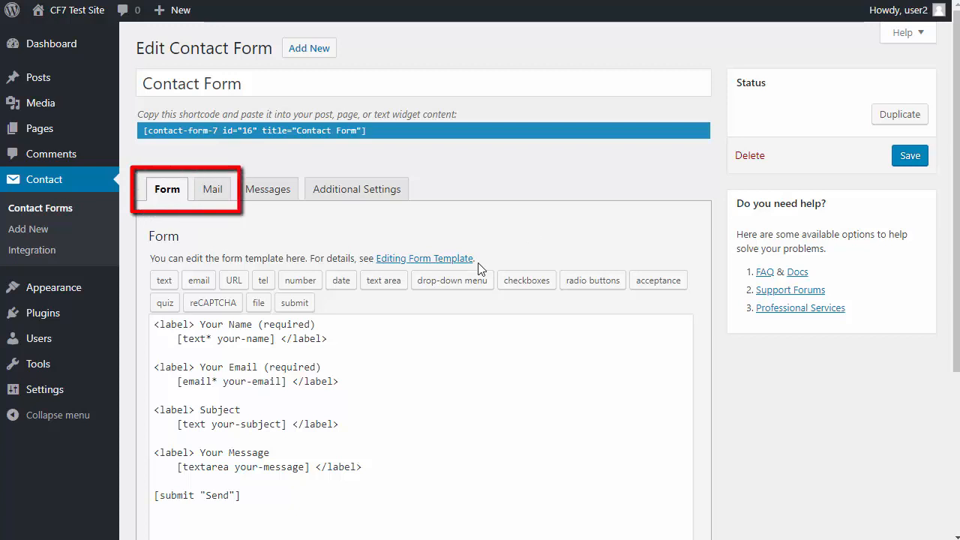
click(209, 191)
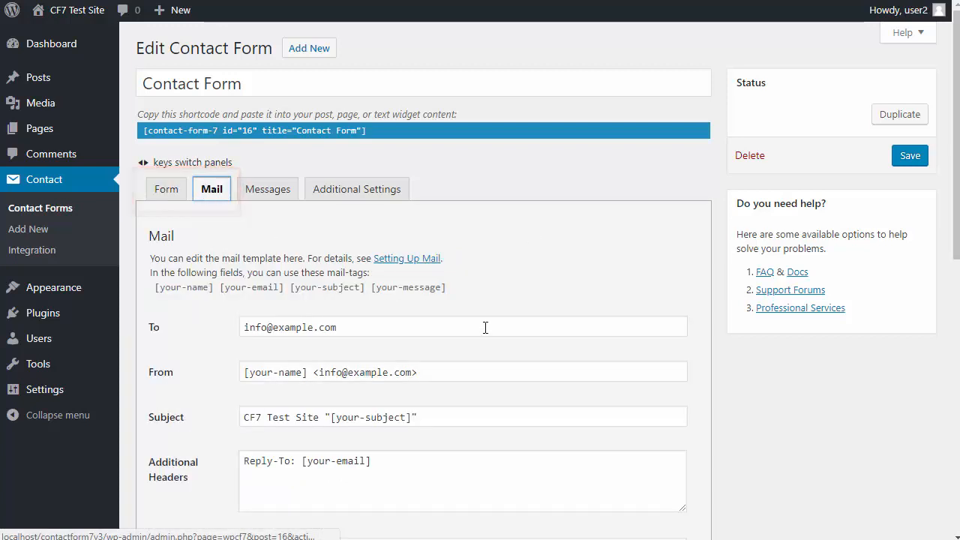
scroll(484, 328, down, 5)
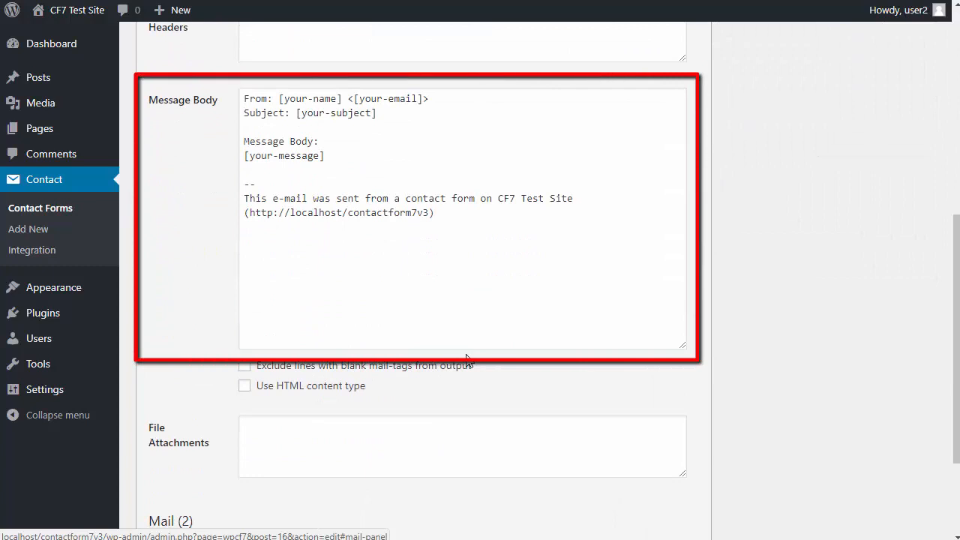
scroll(466, 359, up, 5)
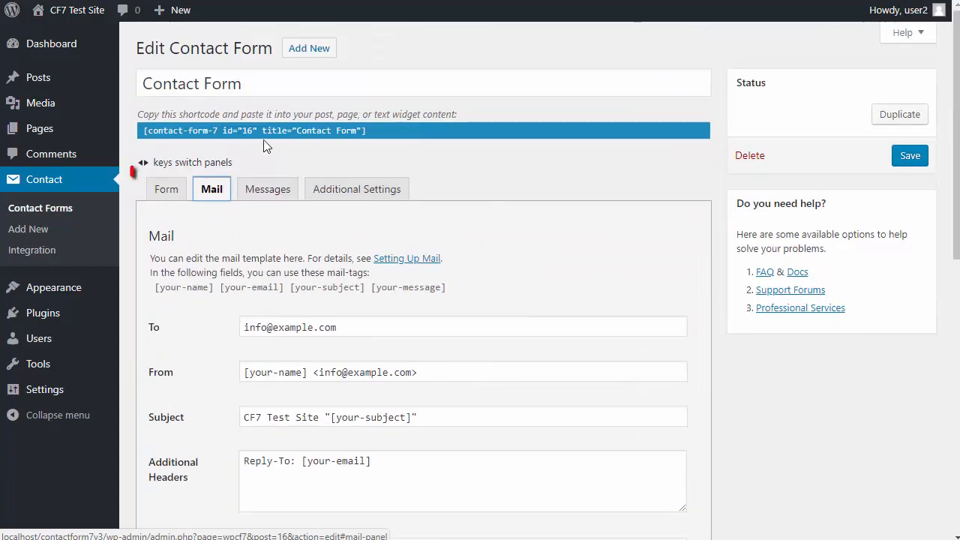
click(166, 193)
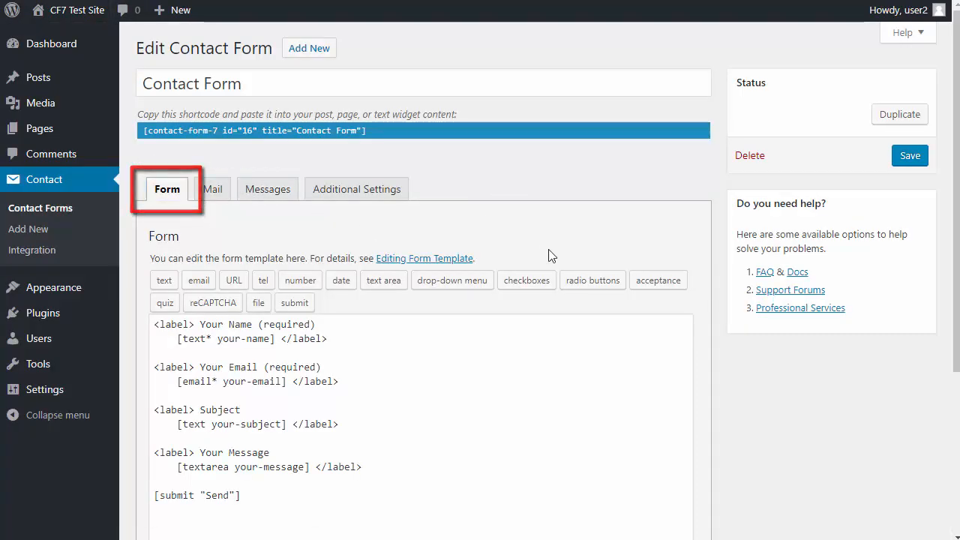
click(219, 195)
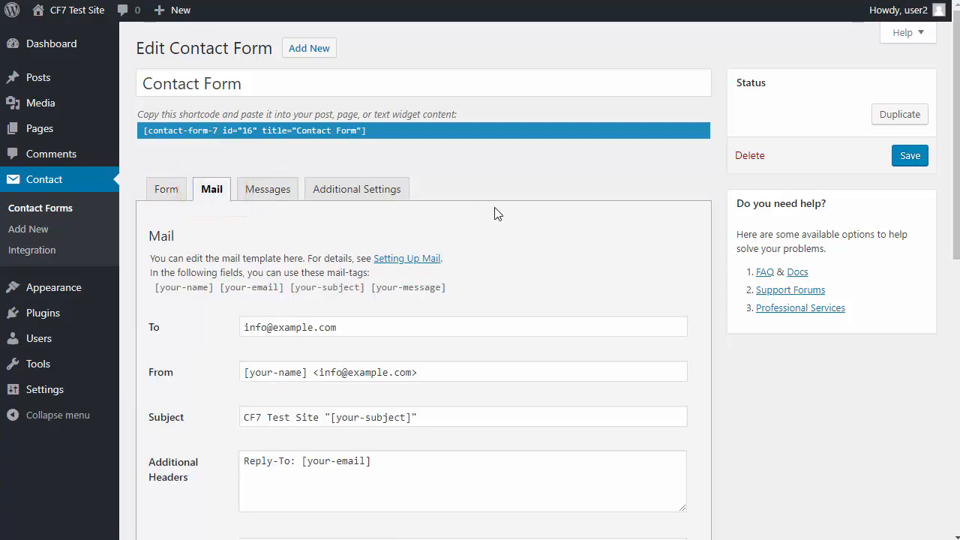
scroll(495, 215, down, 5)
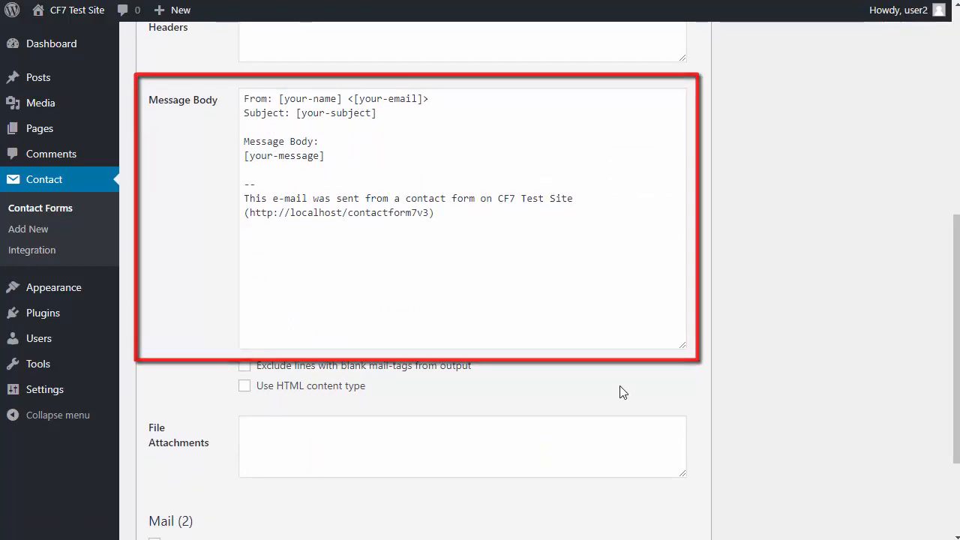
scroll(621, 392, up, 5)
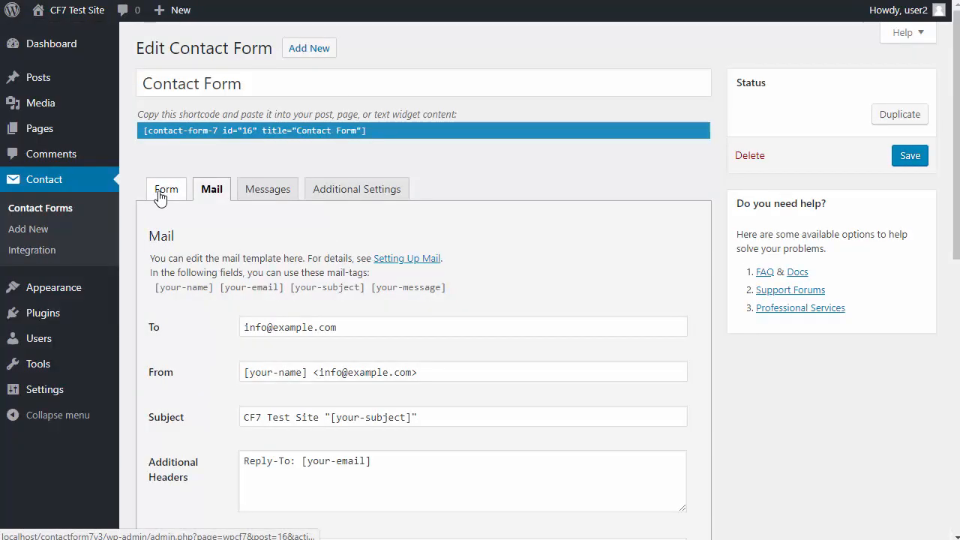
- Insert an optional telephone field tag on its own line between the email and subject fields of the form template
click(159, 192)
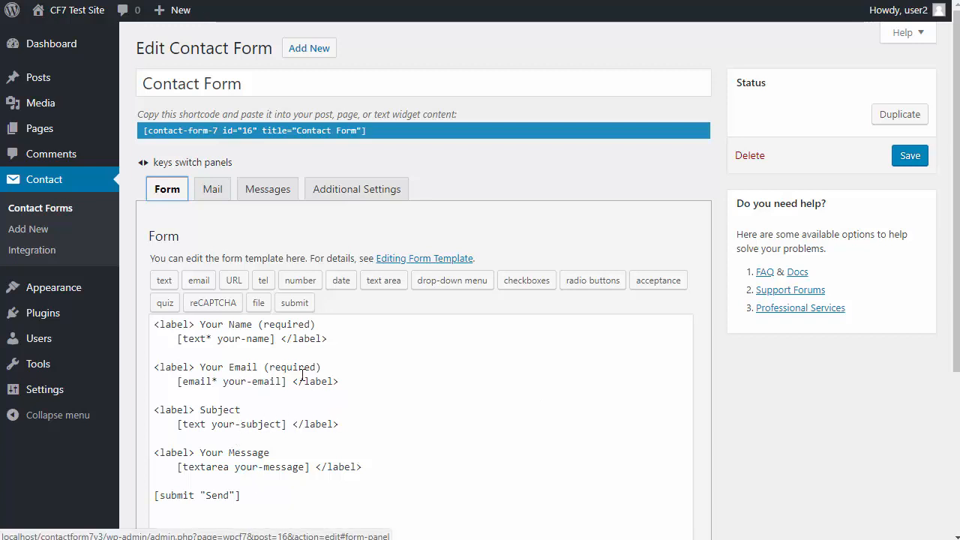
click(361, 384)
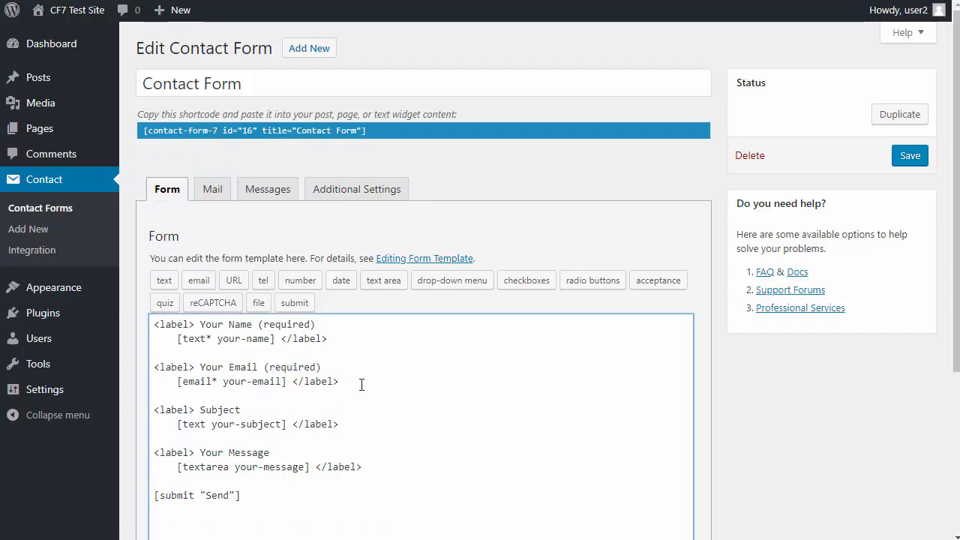
key(Return)
key(Return)
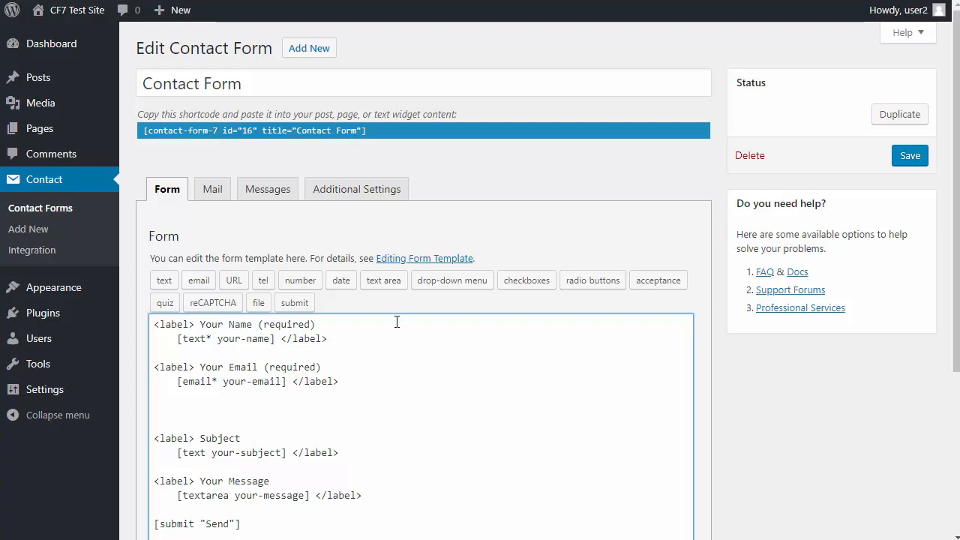
click(264, 287)
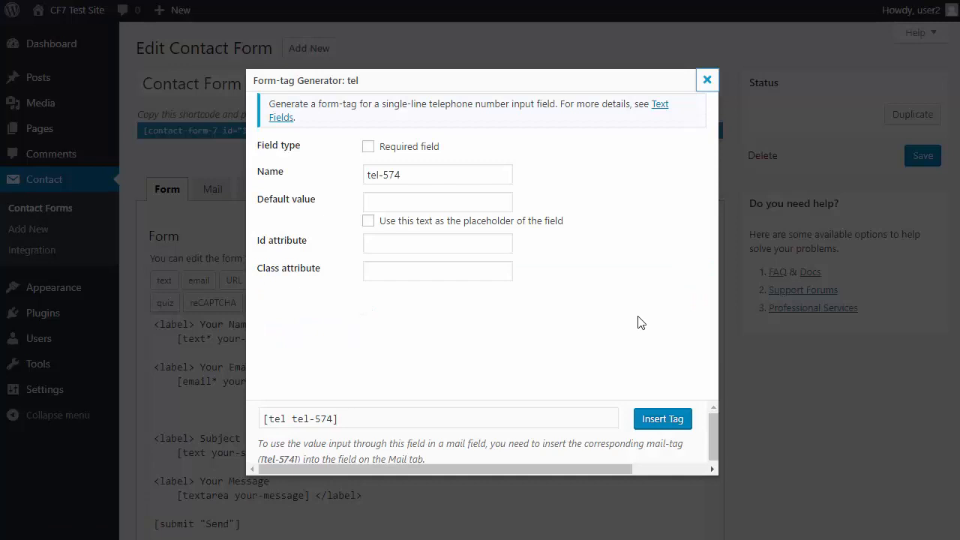
click(660, 420)
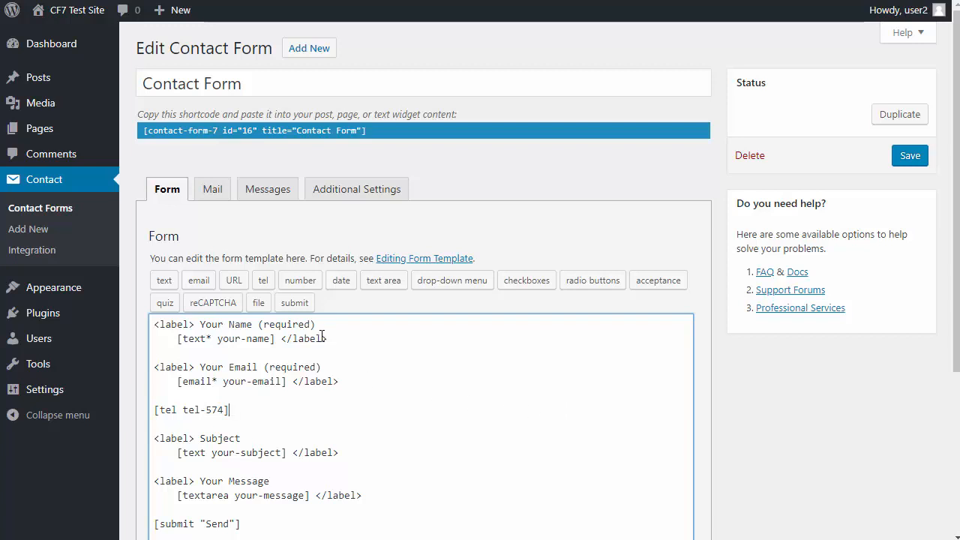
- Copy the opening label line "<label> Your Name (required)" onto a line directly above the telephone tag
drag(322, 324, 143, 326)
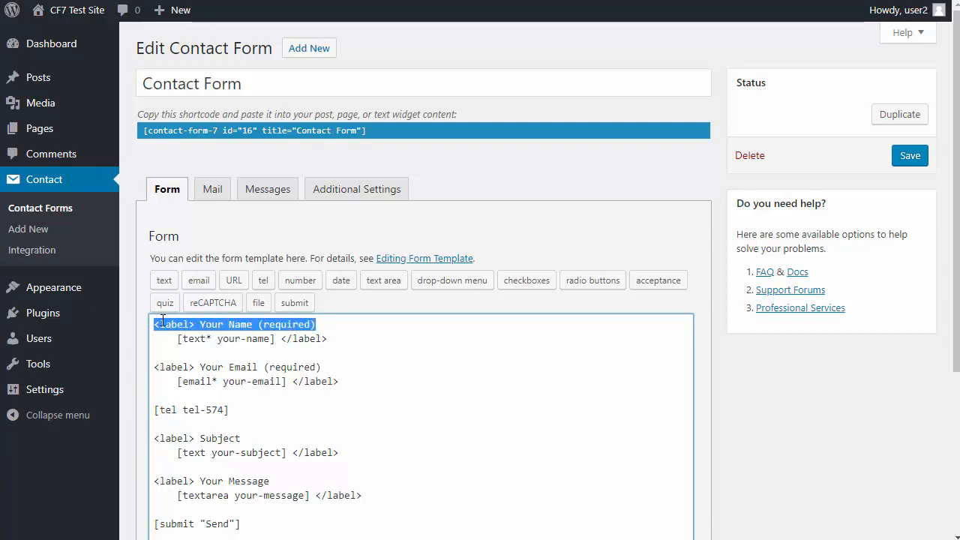
right_click(161, 324)
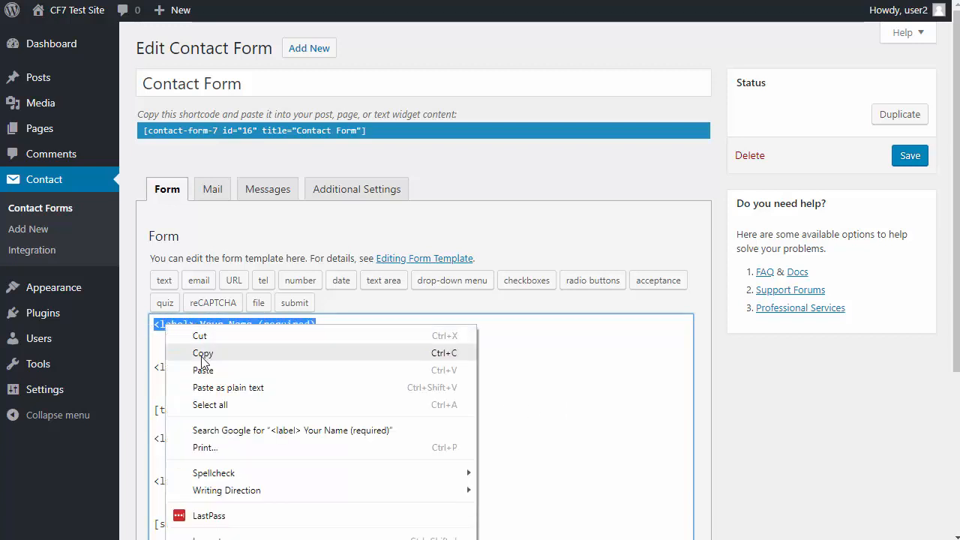
click(201, 354)
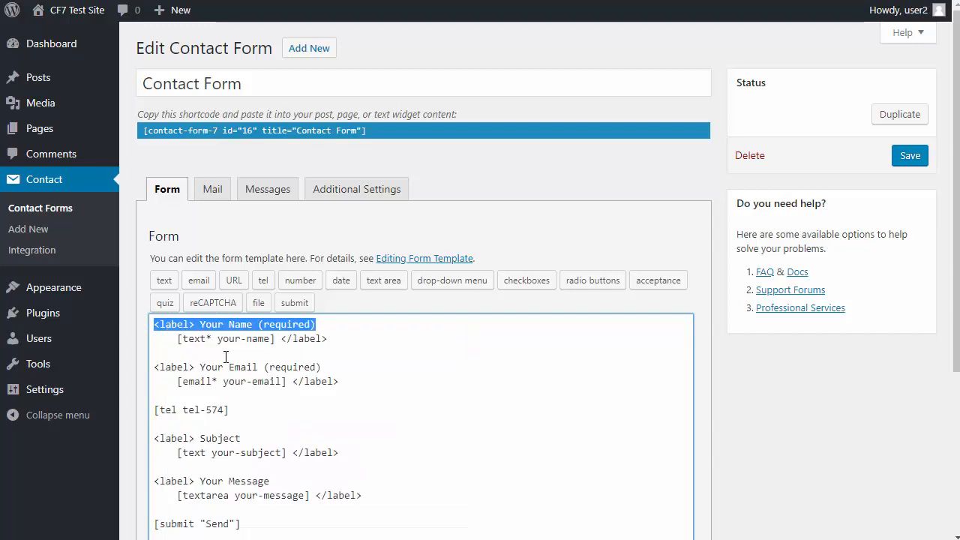
click(170, 396)
key(Return)
key(ctrl+v)
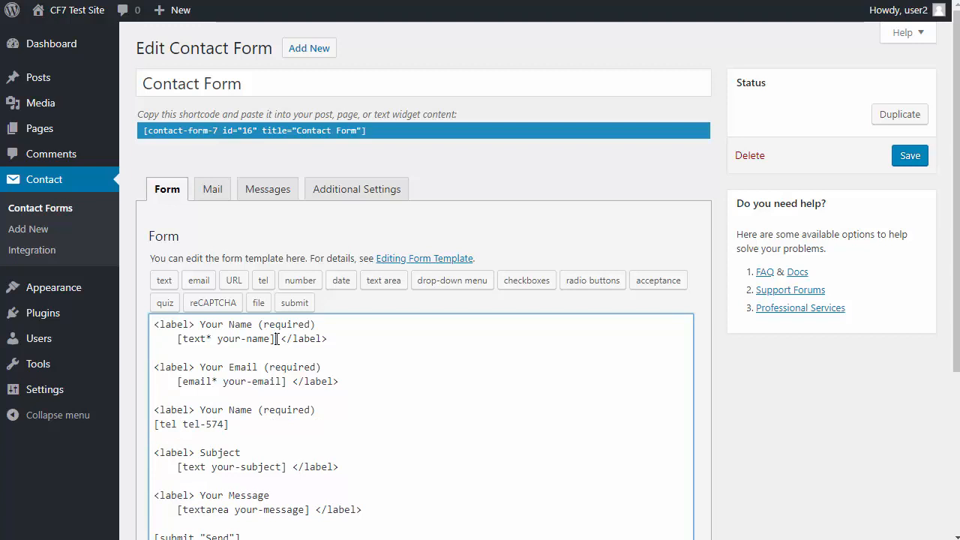
- Close the telephone field's label with a copied "</label>" and change its text to "Your Phone Number (required)"
drag(277, 339, 344, 338)
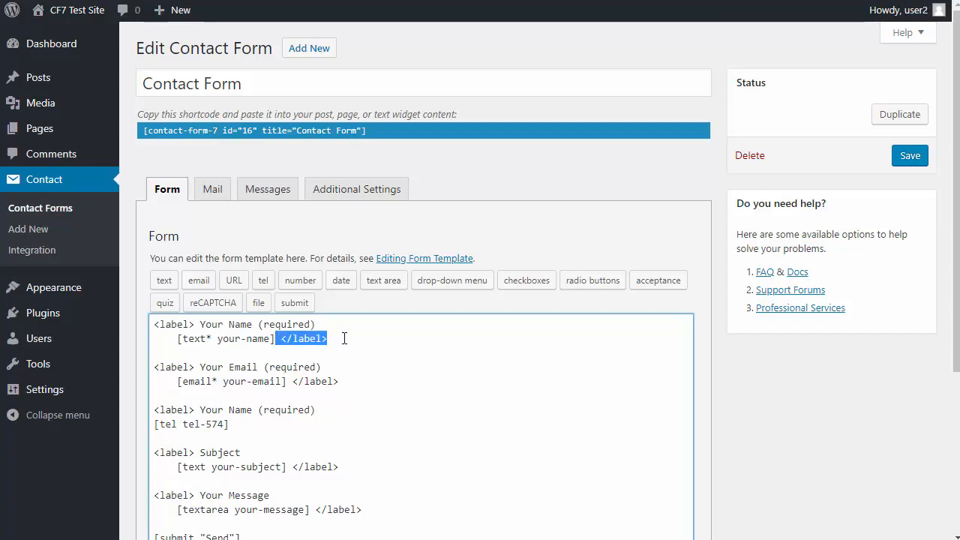
click(318, 425)
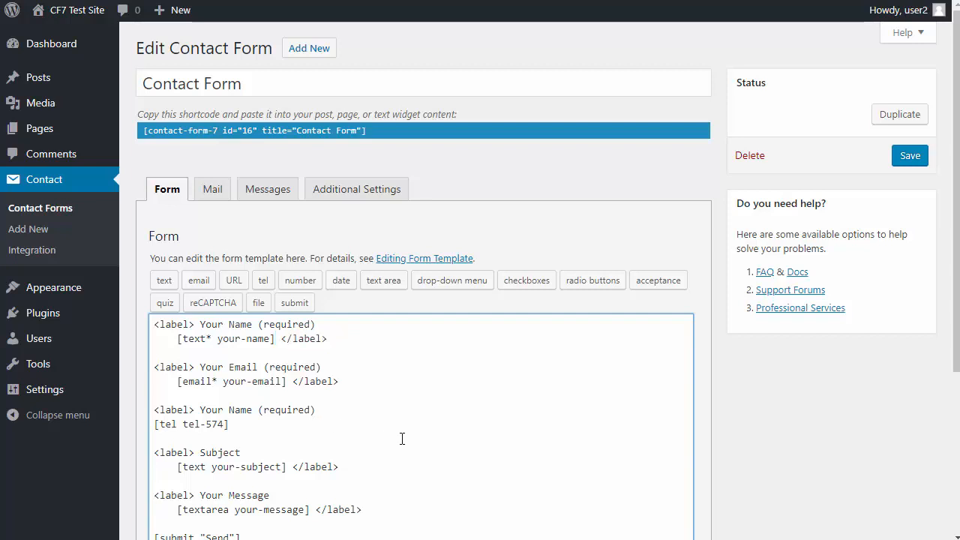
key(ctrl+v)
drag(201, 410, 253, 409)
text(Pho)
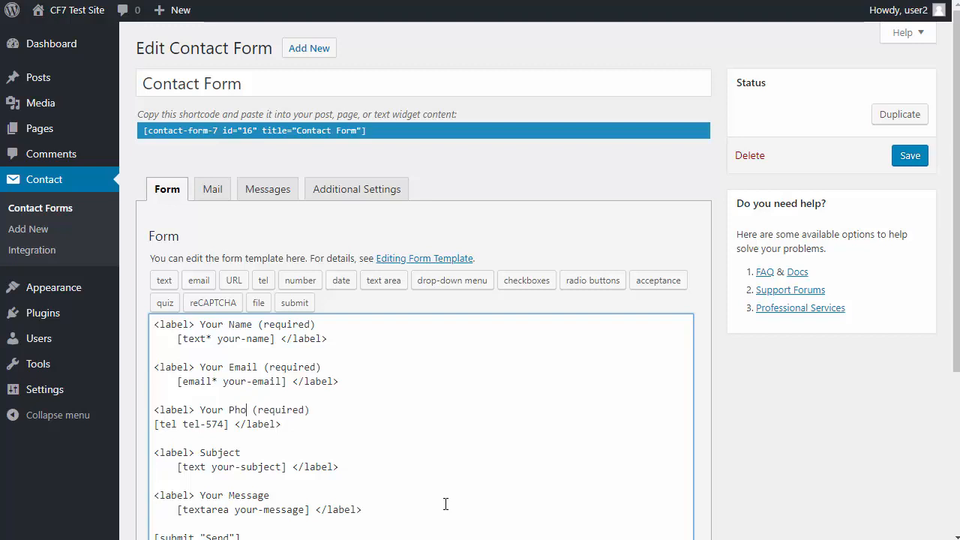
text(ne Number)
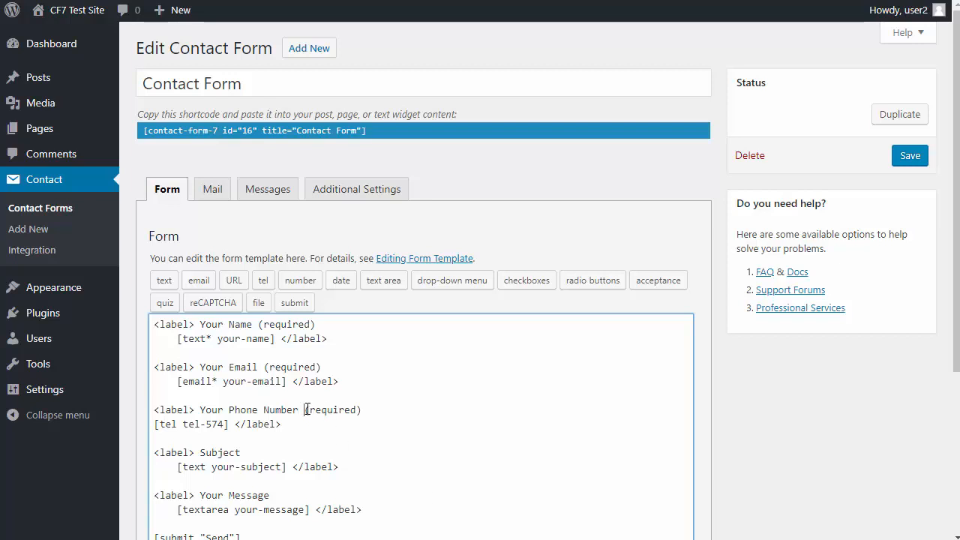
- Replace the telephone tag inside the phone number label with one generated as a required field
drag(304, 410, 363, 411)
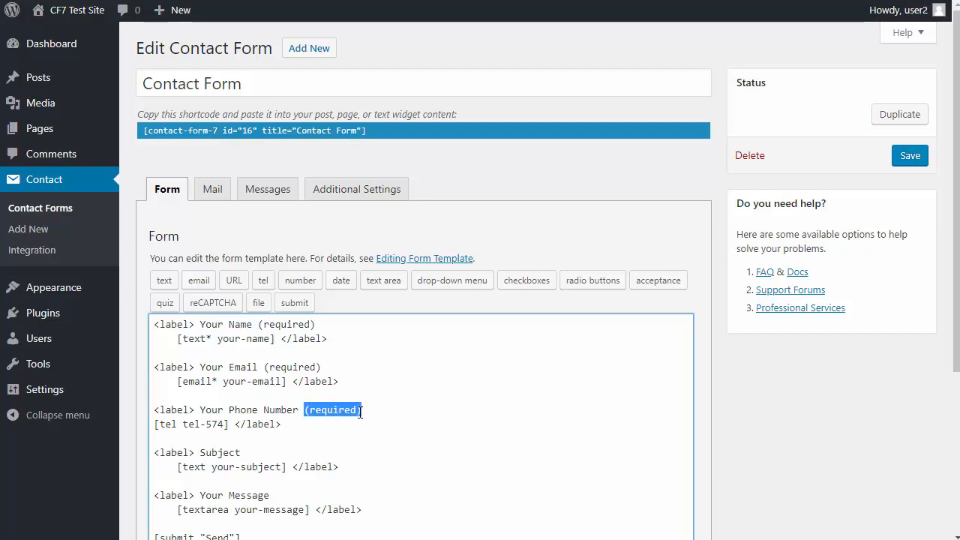
drag(229, 424, 148, 426)
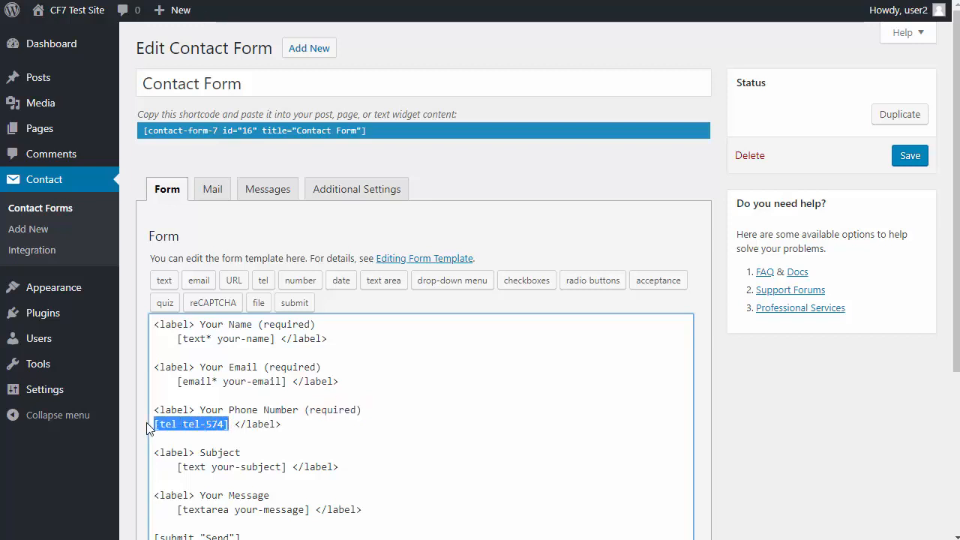
key(Delete)
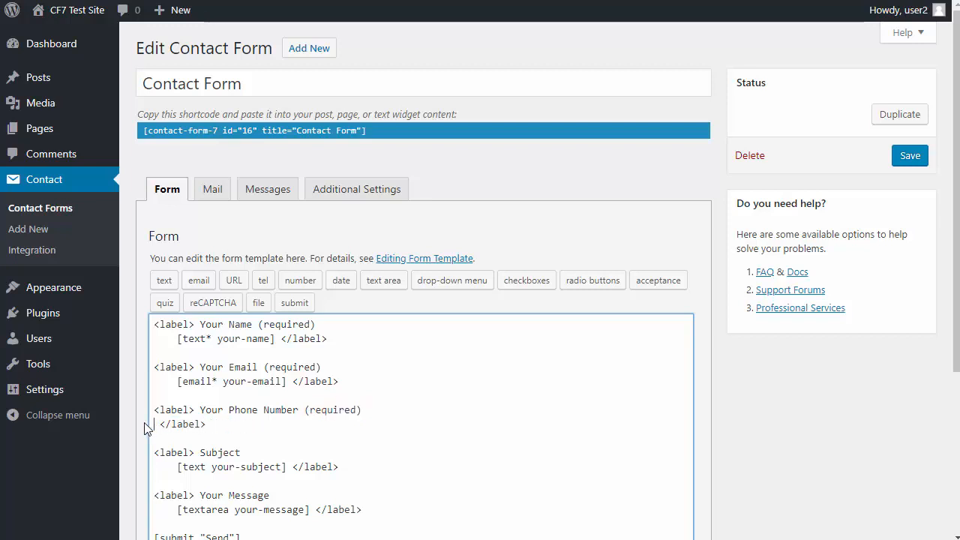
click(263, 280)
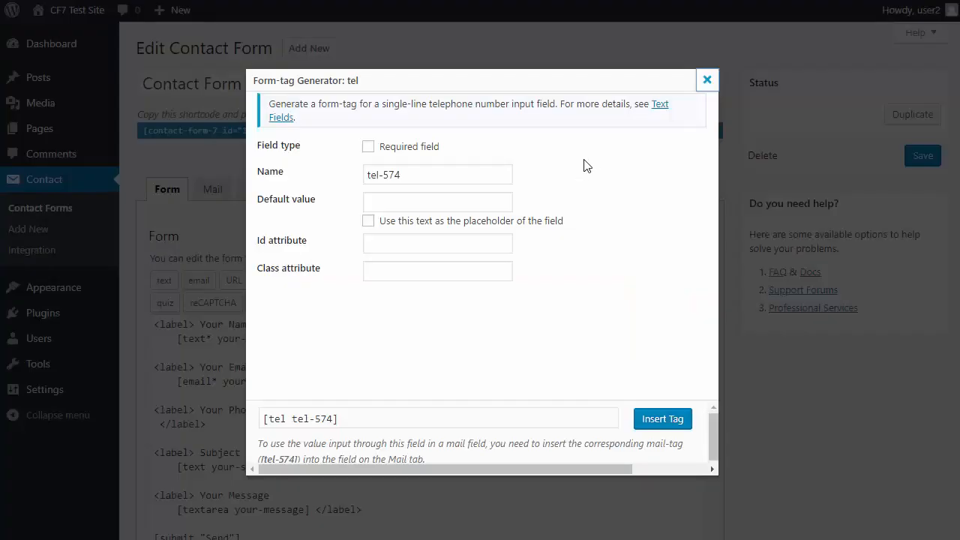
click(368, 147)
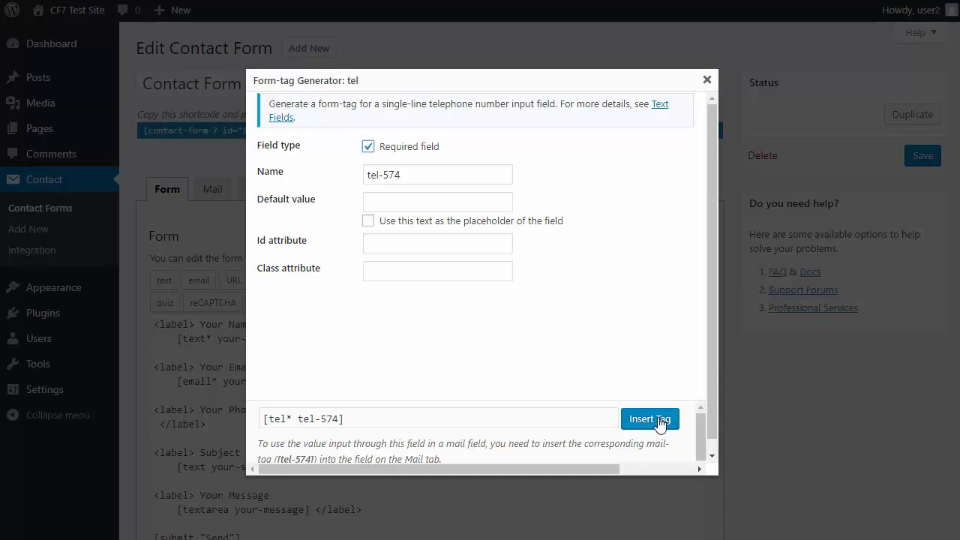
click(659, 424)
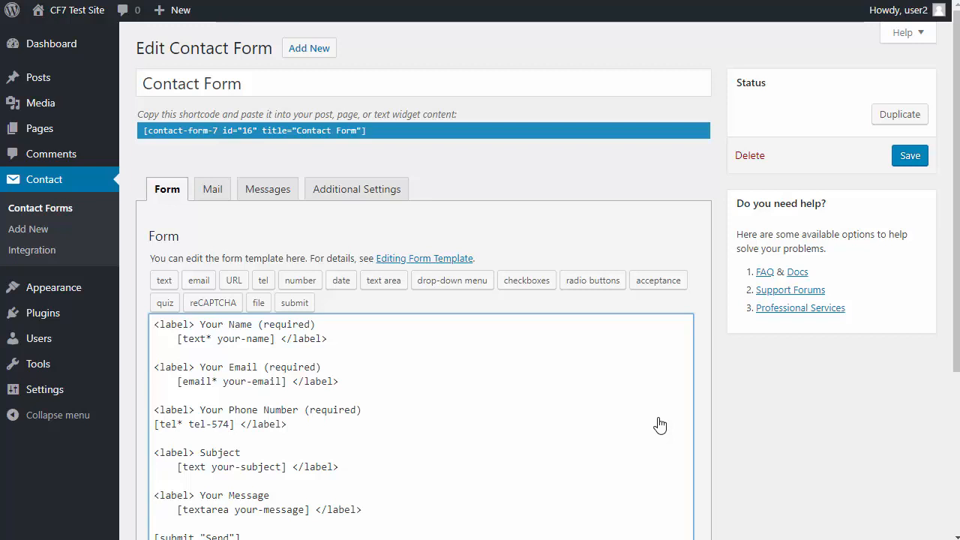
- Add an acceptance checkbox below the message field with the condition "I consent to having ACME Inc collecting my name, email and phone number."
scroll(660, 425, down, 2)
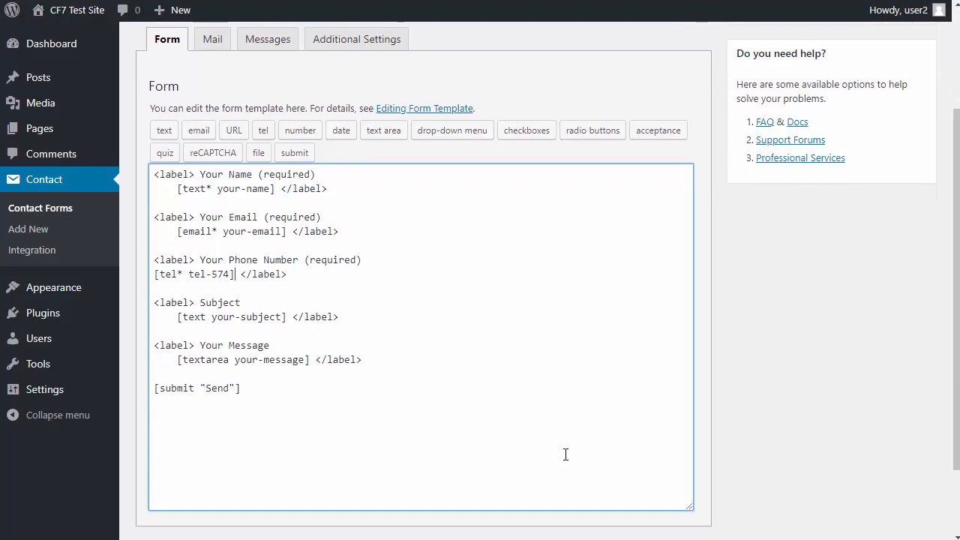
click(384, 363)
key(Return)
key(Return)
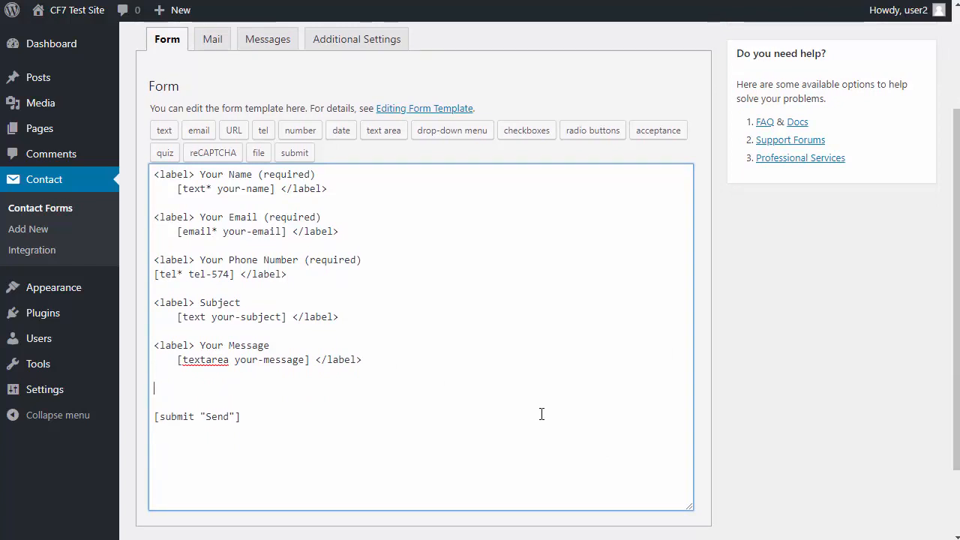
click(661, 133)
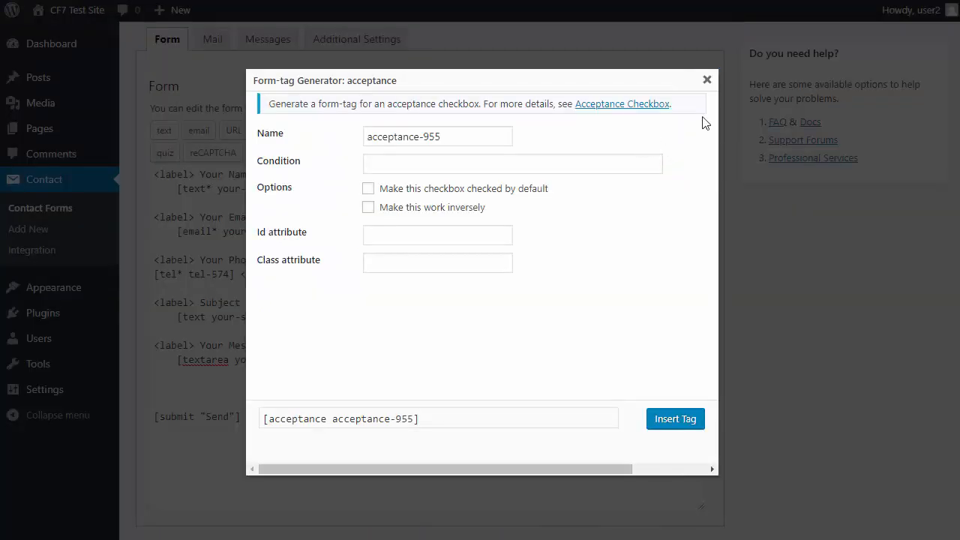
click(388, 166)
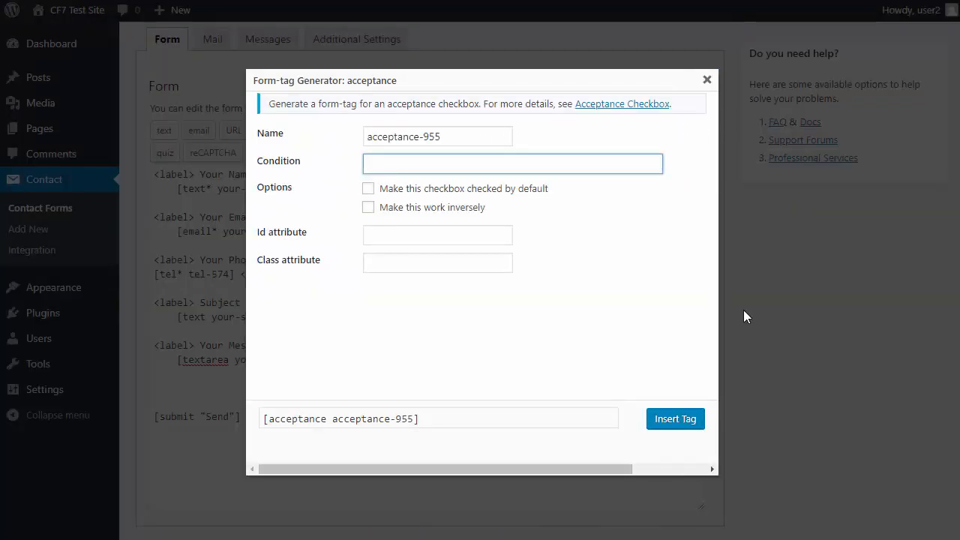
key(ctrl+v)
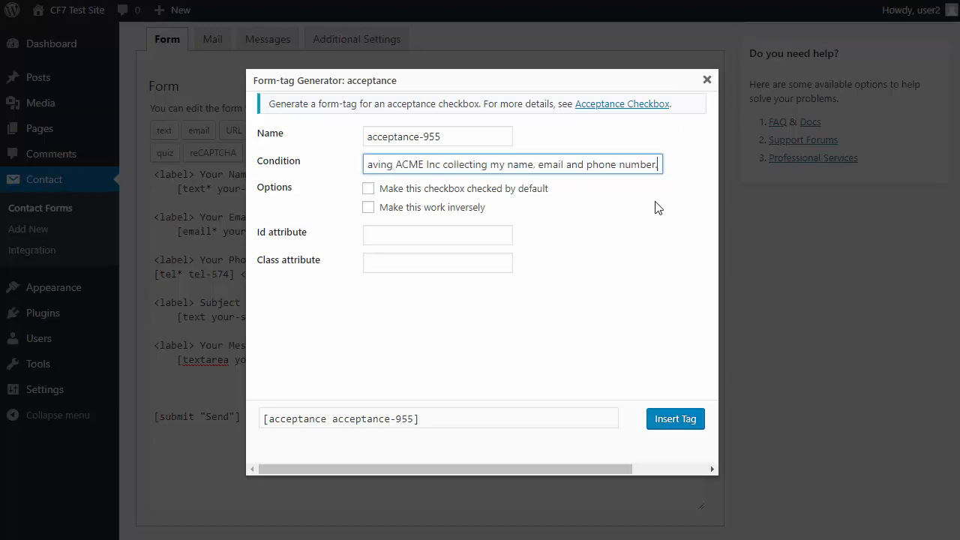
drag(456, 165, 345, 172)
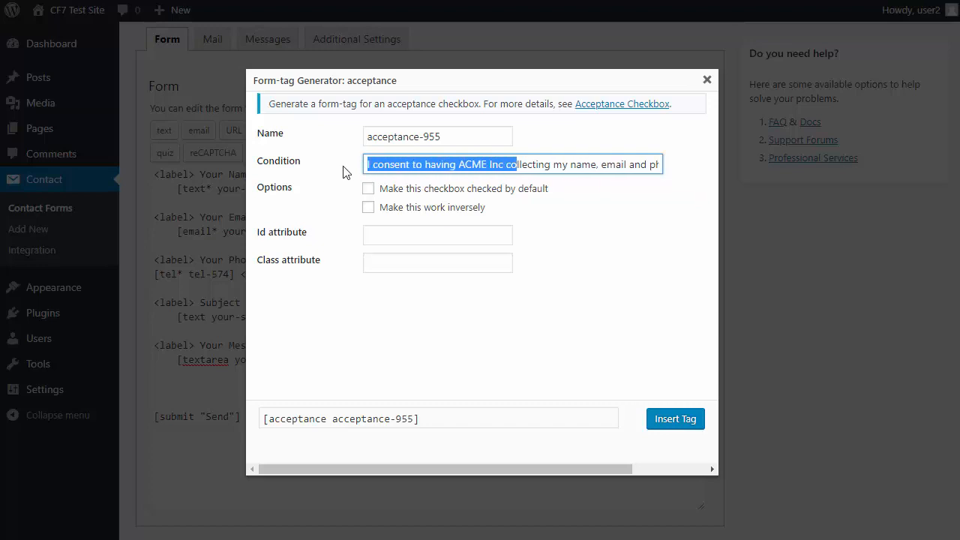
click(586, 165)
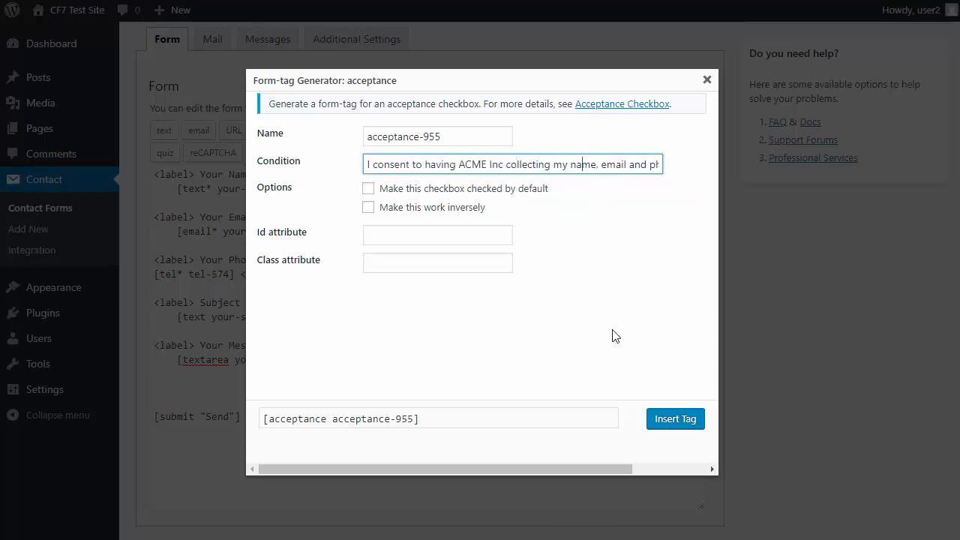
click(688, 421)
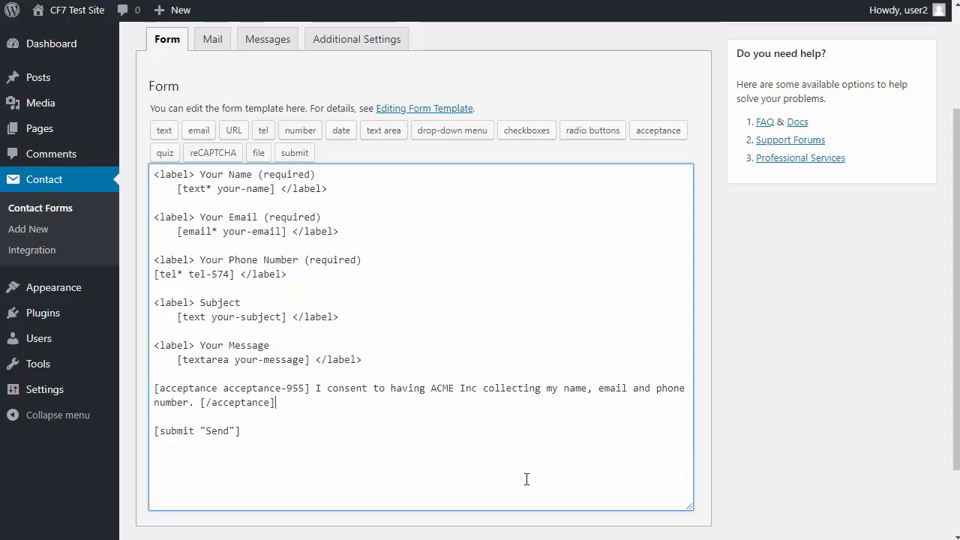
- Save the contact form and open its mail template to check the message body and available mail-tags
scroll(786, 324, up, 2)
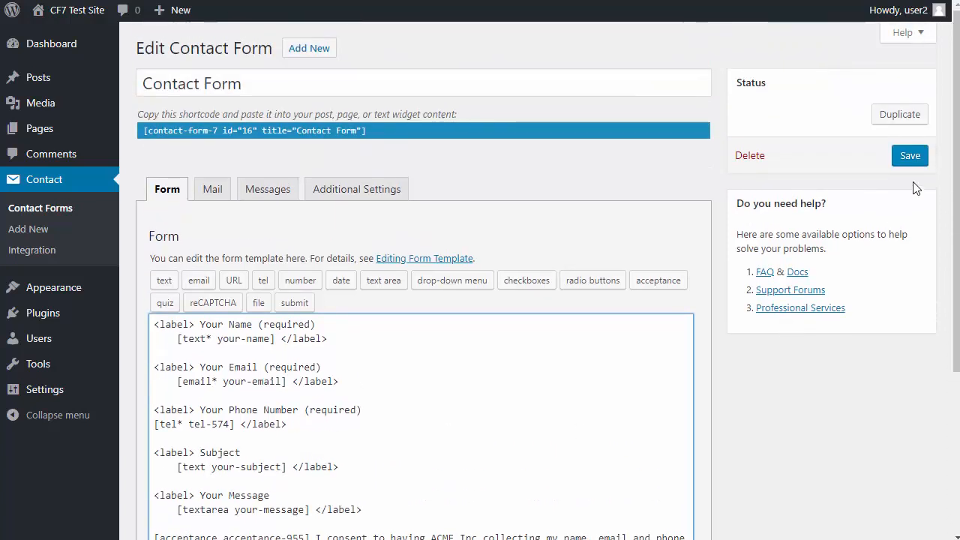
click(908, 159)
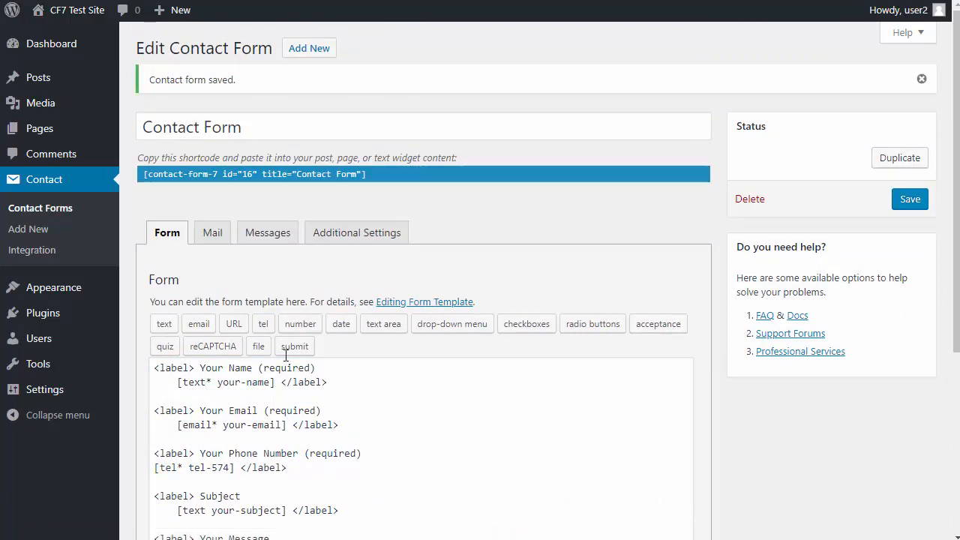
click(215, 234)
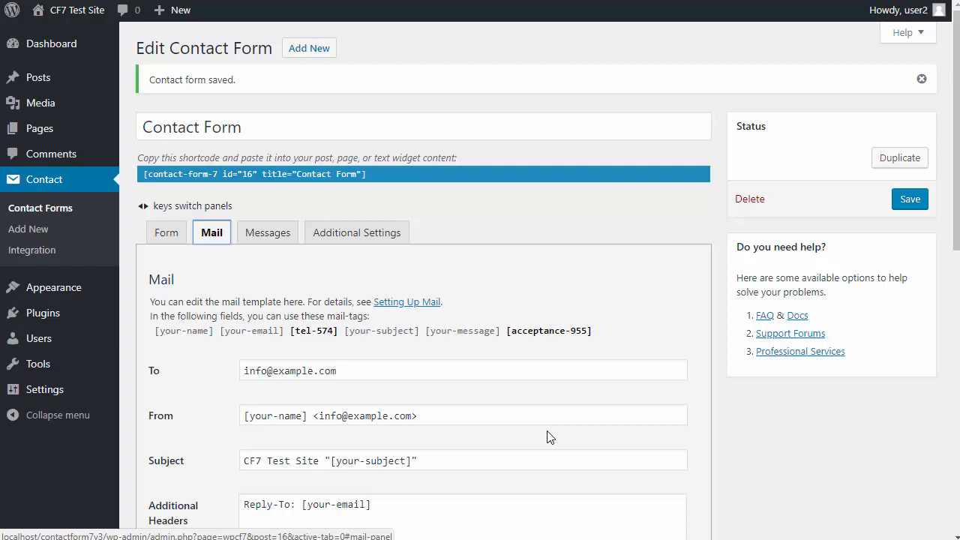
scroll(547, 438, down, 6)
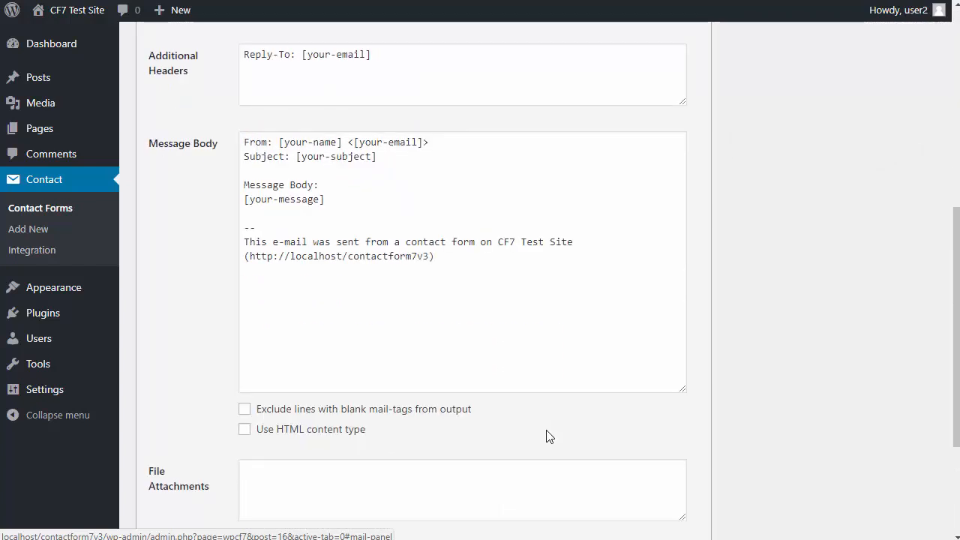
scroll(547, 438, up, 4)
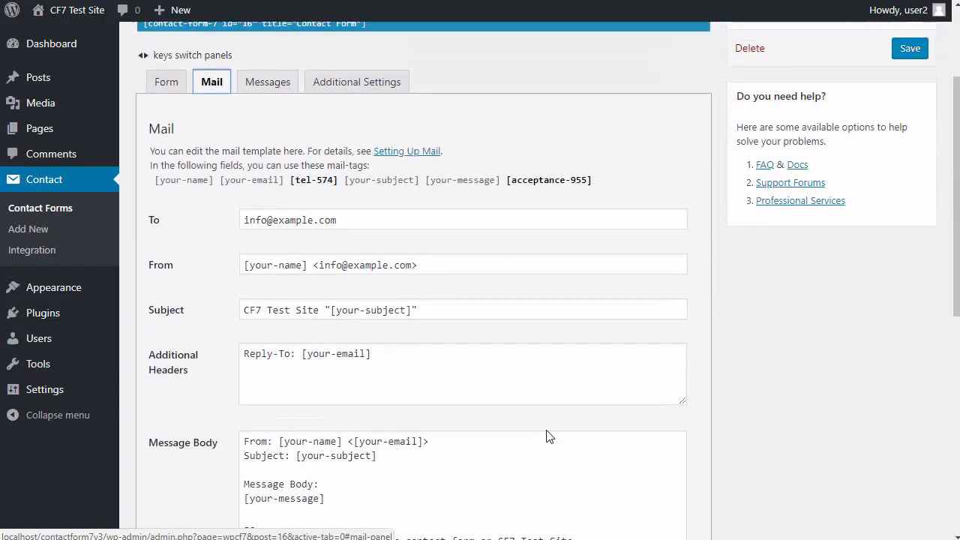
- Copy the [tel-574] mail-tag into the message body on its own line below the subject line
click(303, 187)
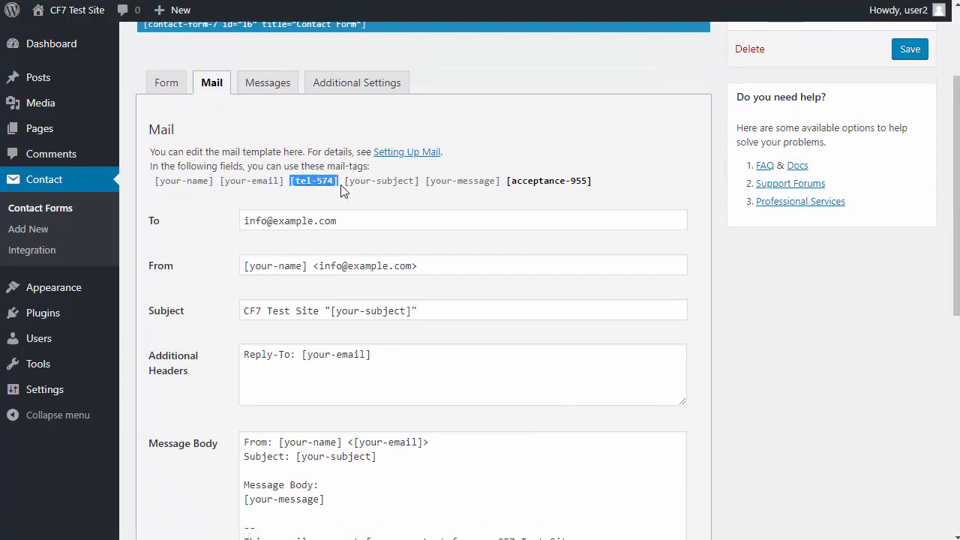
right_click(332, 186)
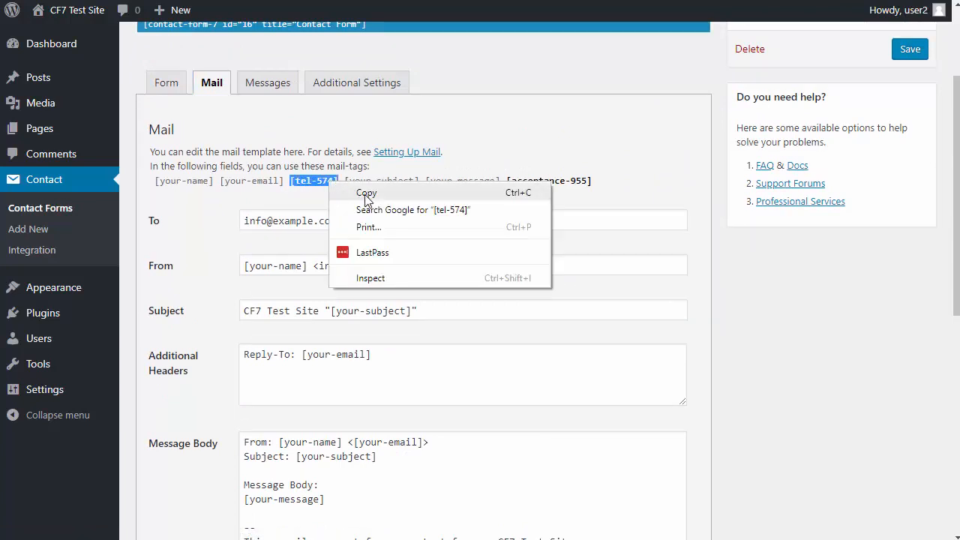
click(365, 193)
scroll(469, 291, down, 6)
scroll(474, 284, up, 3)
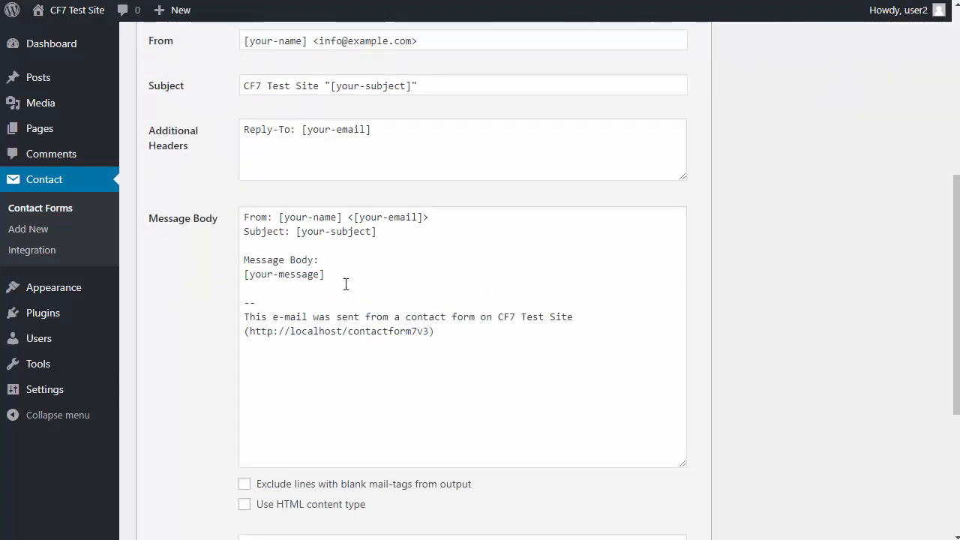
click(399, 235)
key(Return)
key(Return)
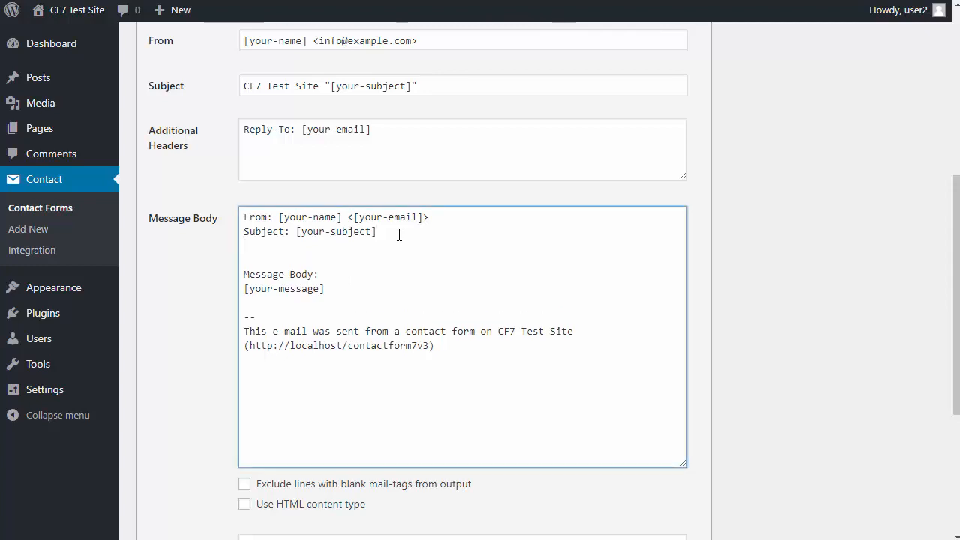
key(ctrl+v)
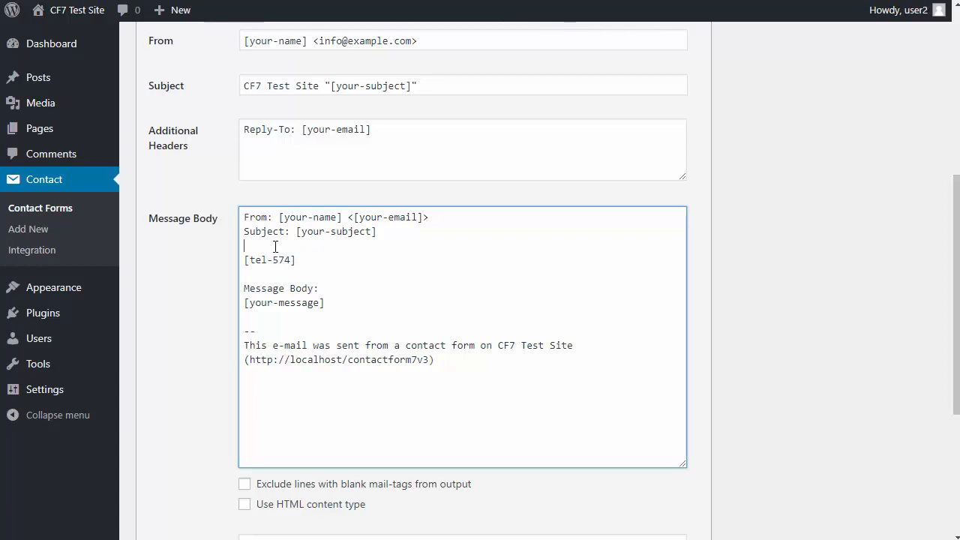
- Add the heading "Phone Number:" directly above [tel-574] in the message body, separated from the subject by a blank line
key(Return)
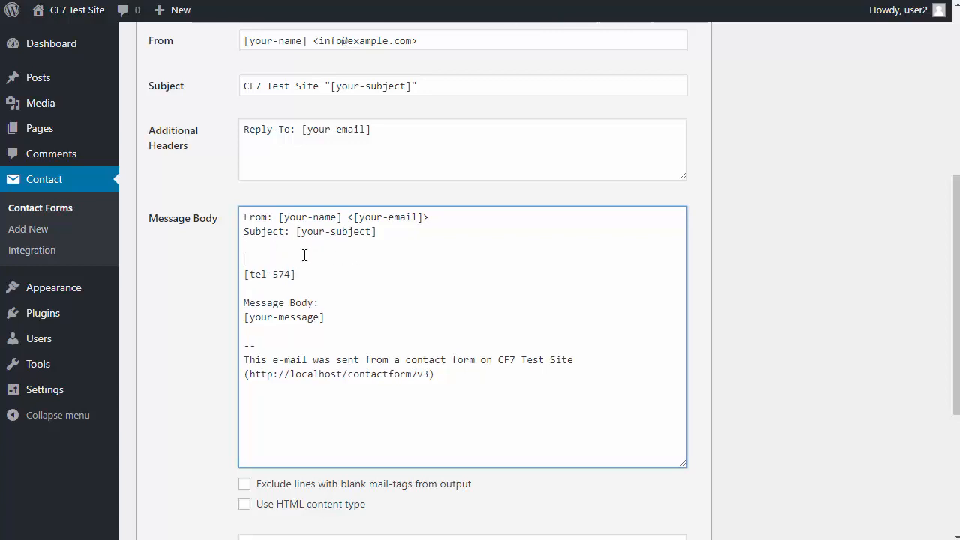
text(Phon)
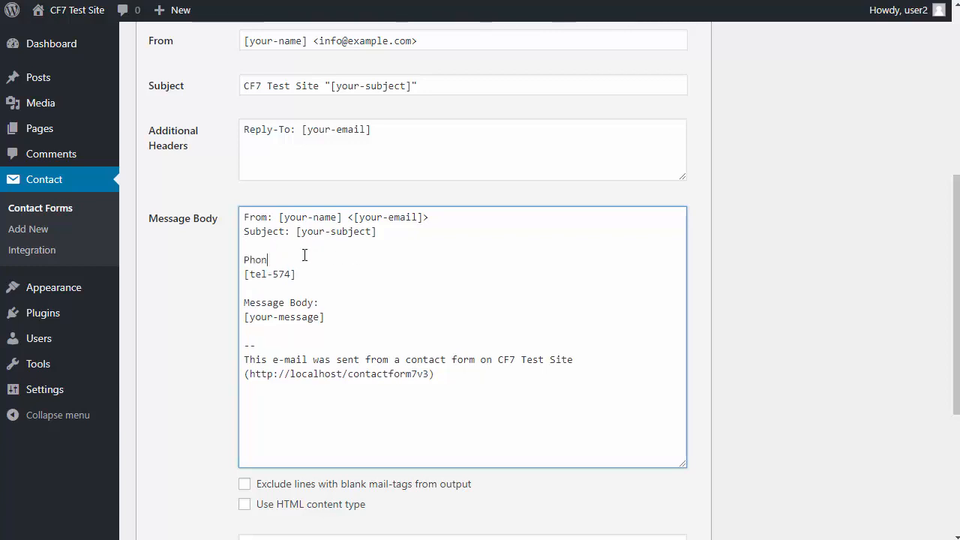
text(e Number:)
- Copy the [acceptance-955] mail-tag into the message body, one blank line below [your-message]
scroll(870, 197, up, 2)
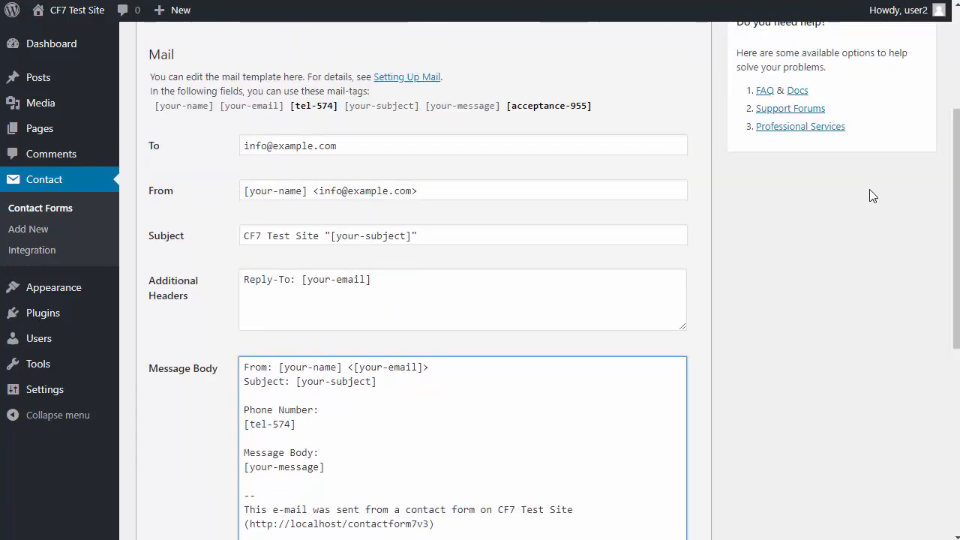
click(507, 109)
drag(507, 109, 592, 110)
right_click(593, 110)
click(621, 120)
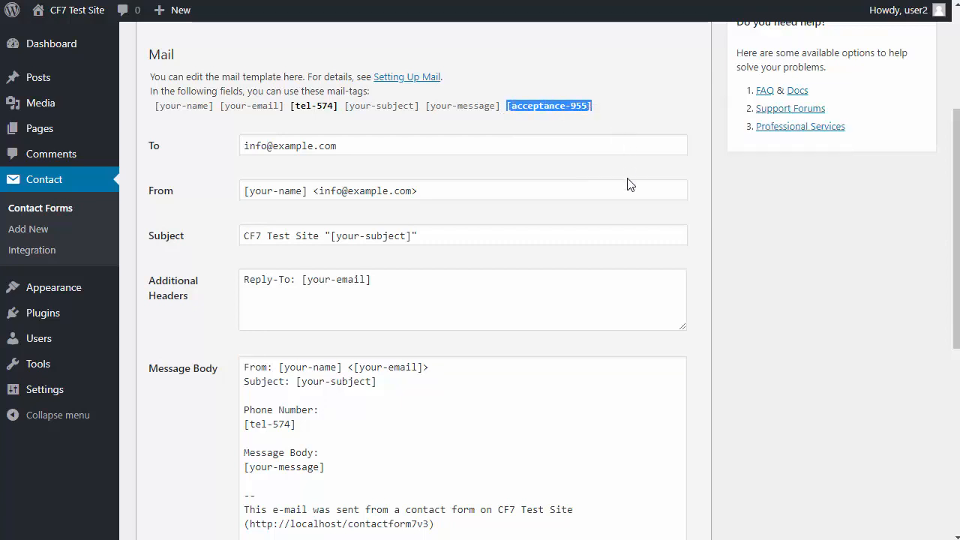
scroll(594, 234, down, 1)
scroll(594, 234, down, 5)
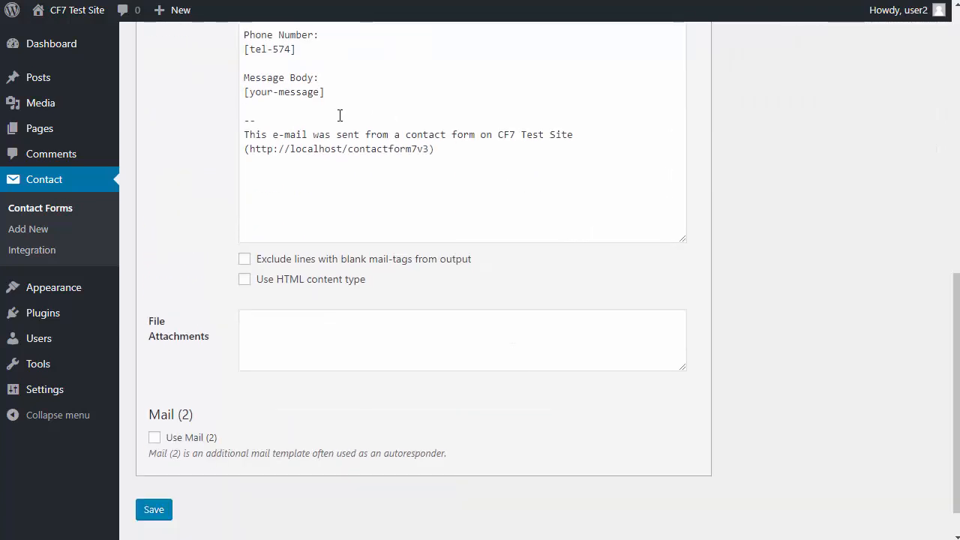
click(342, 92)
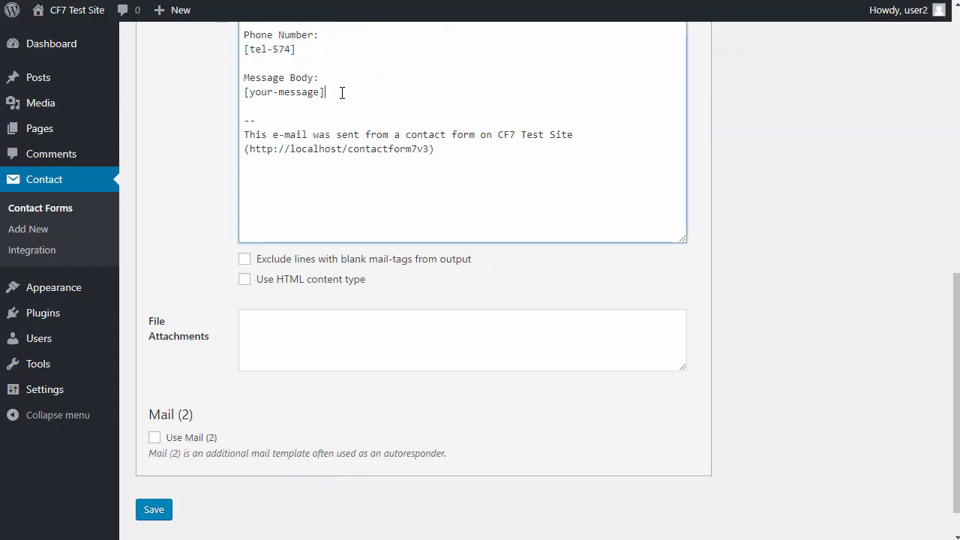
key(Return)
key(Return)
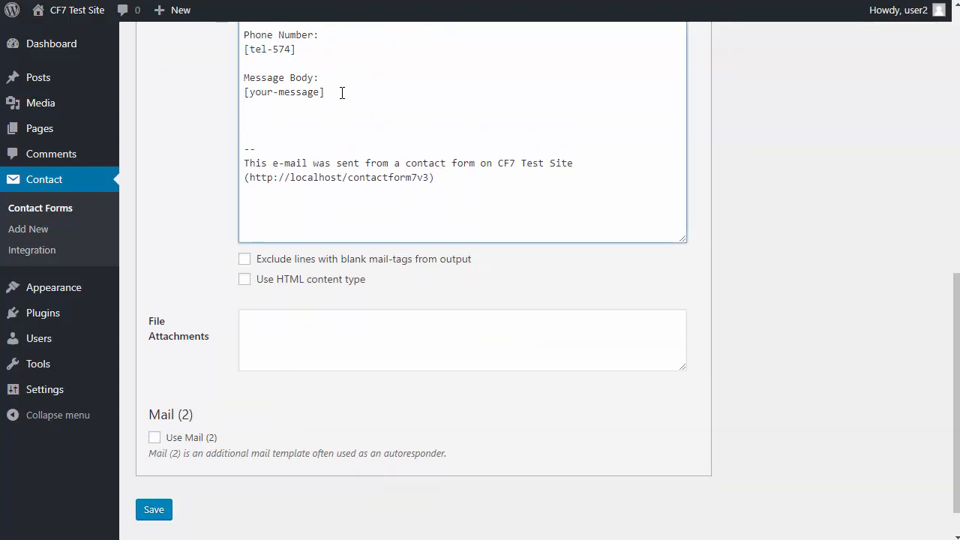
key(ctrl+v)
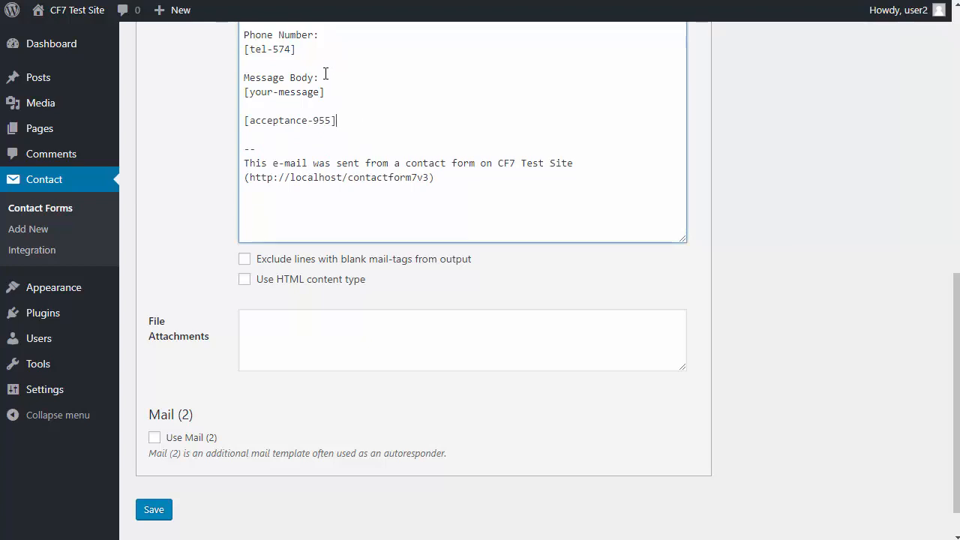
- Review the message body against the available mail-tags and save the contact form with its updated mail template
drag(321, 78, 241, 77)
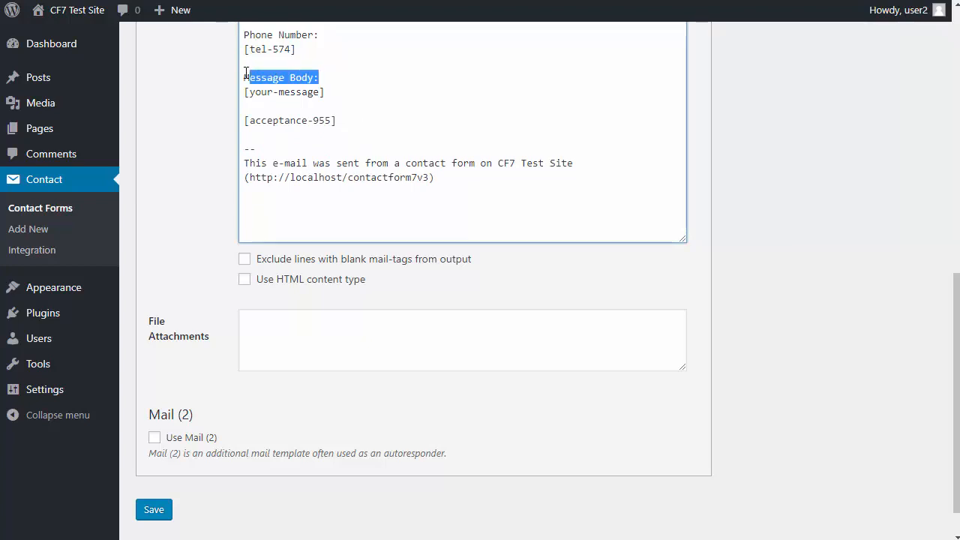
click(393, 76)
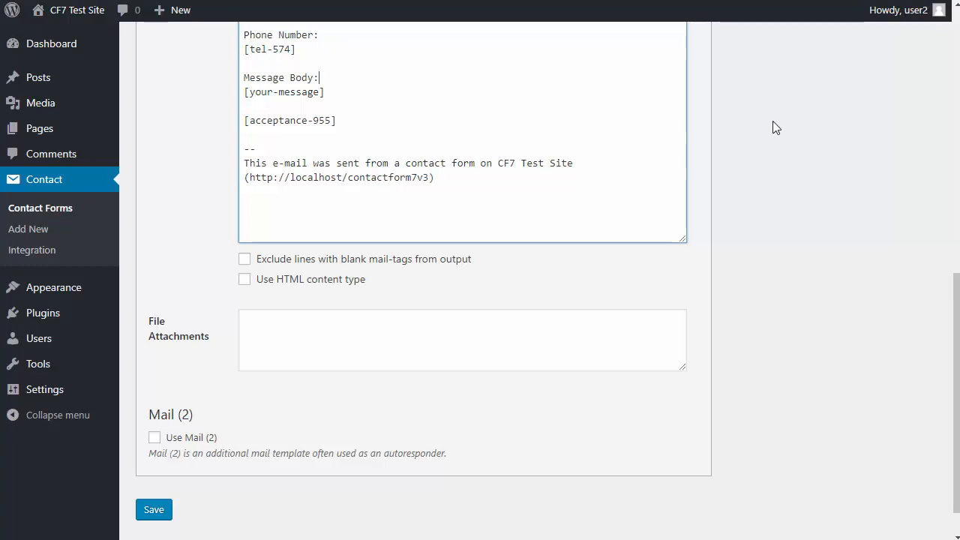
scroll(792, 123, up, 3)
scroll(795, 123, up, 4)
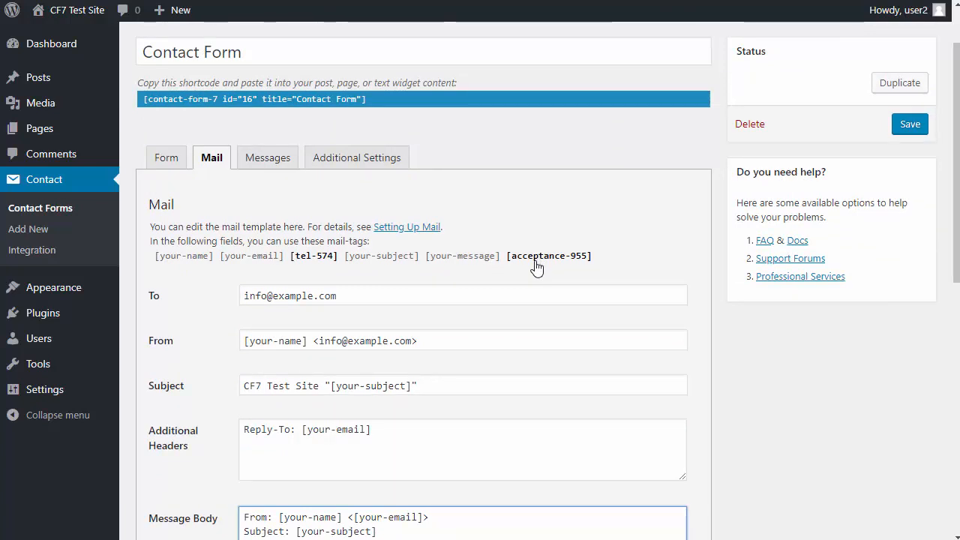
scroll(536, 266, down, 4)
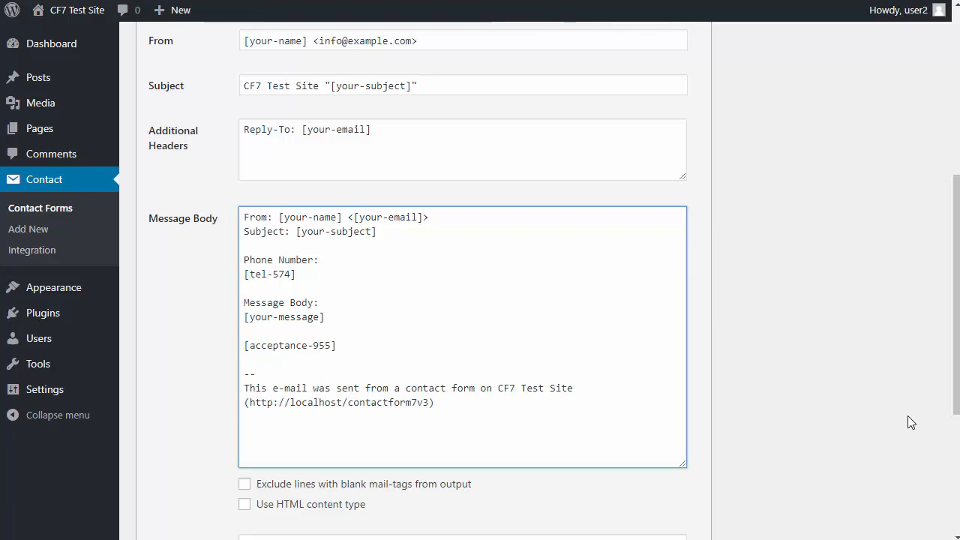
scroll(908, 417, up, 1)
scroll(907, 416, up, 2)
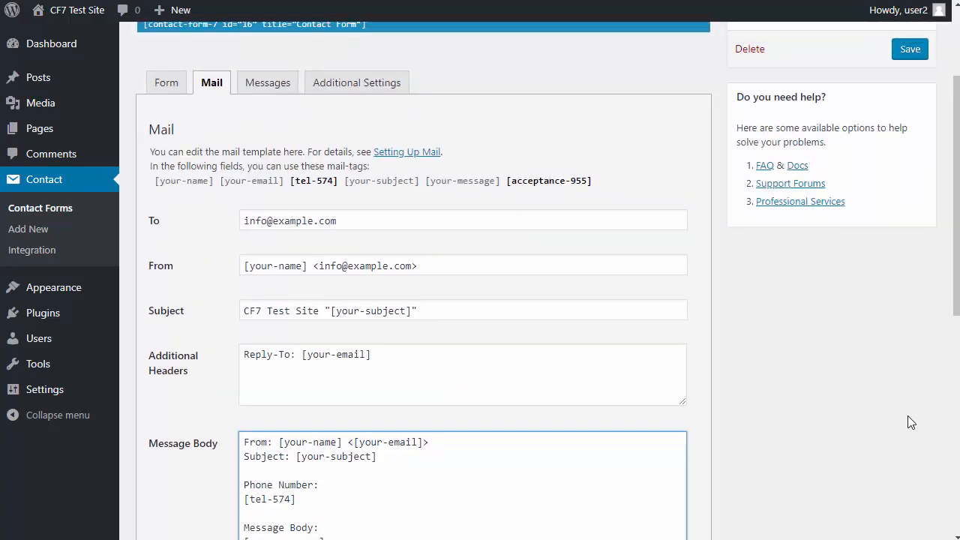
click(910, 52)
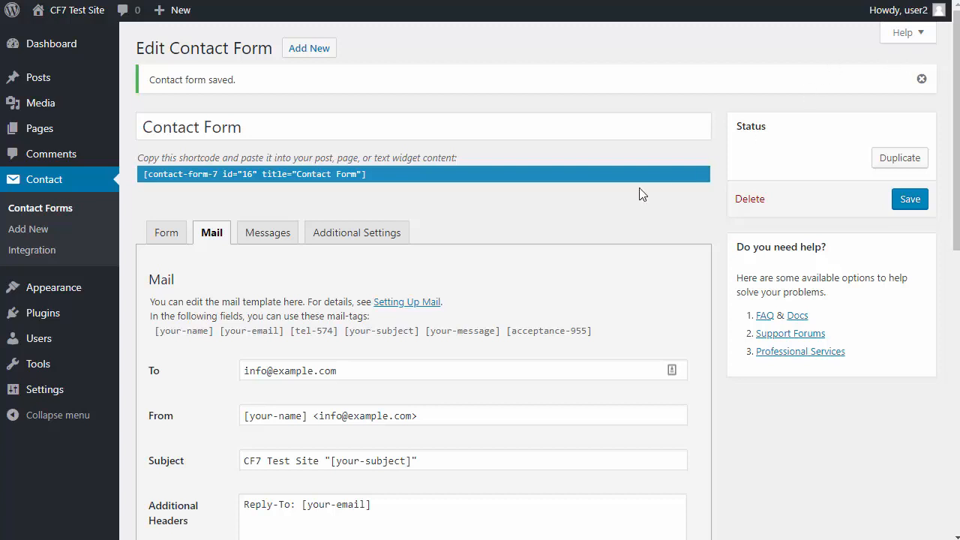
- Update the Contact Us page holding the contact form's shortcode and show its content in the text editor
click(388, 175)
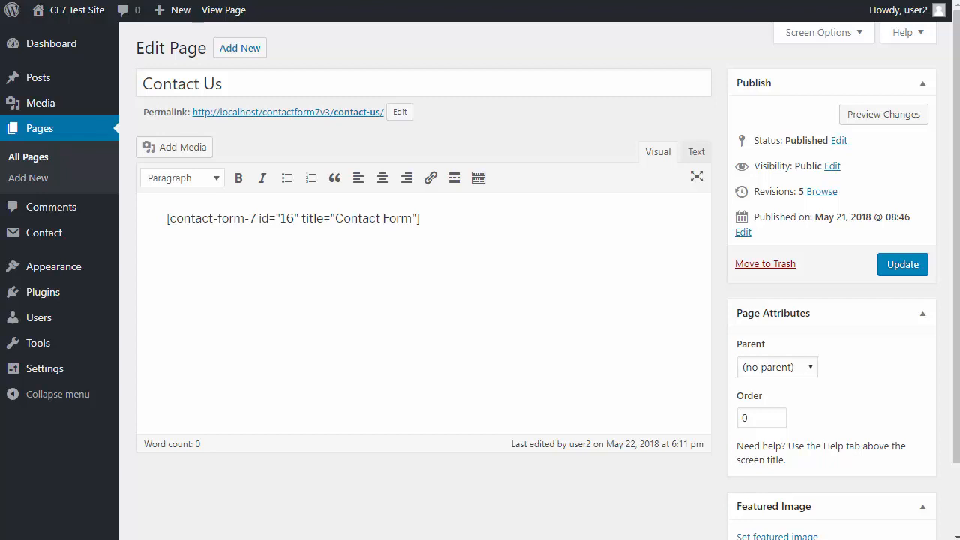
click(895, 269)
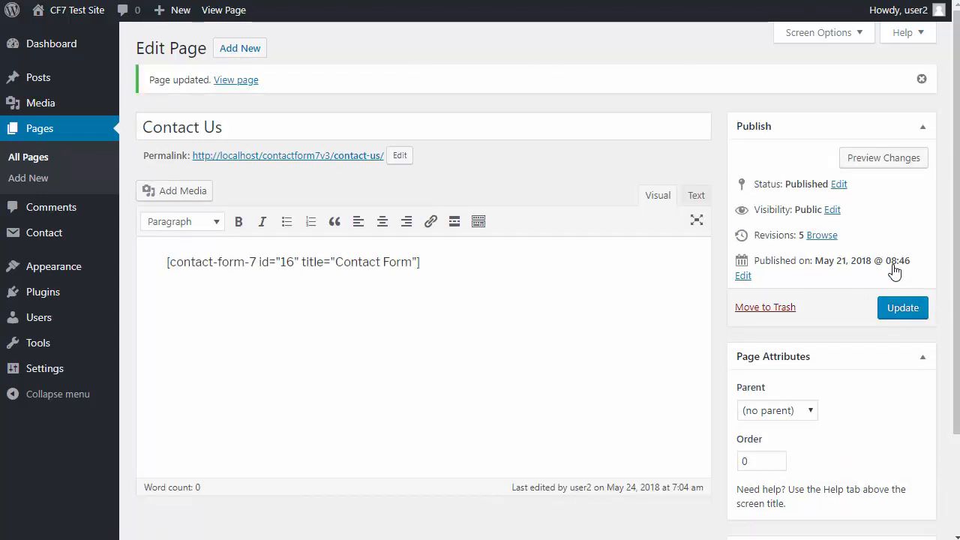
click(696, 195)
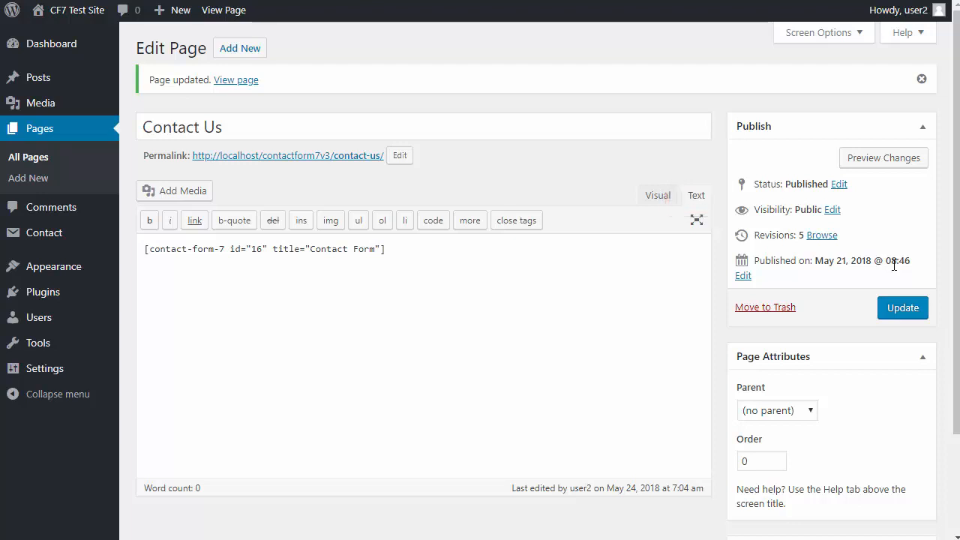
- View the published Contact Us page and tick the consent checkbox below the message field
click(234, 80)
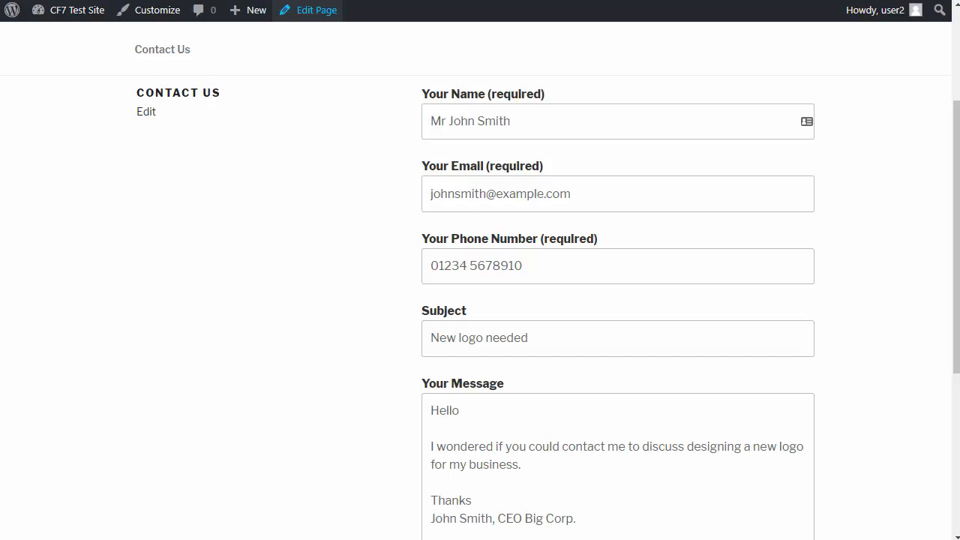
drag(956, 255, 956, 375)
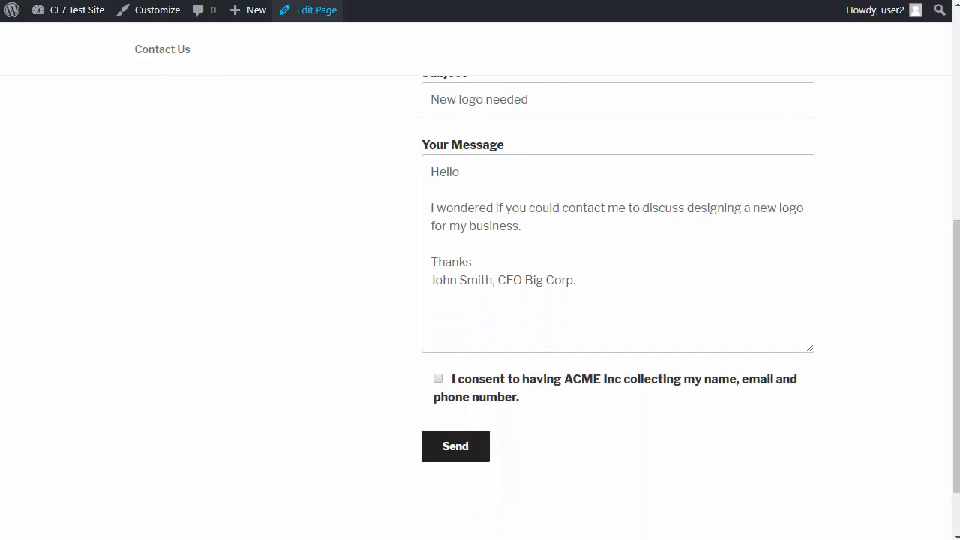
click(438, 379)
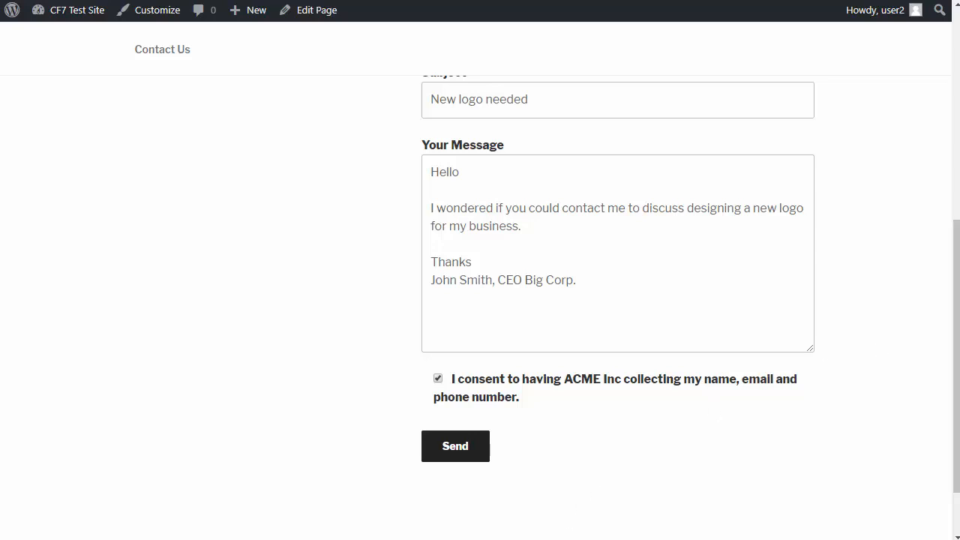
scroll(618, 300, up, 2)
scroll(618, 300, up, 2)
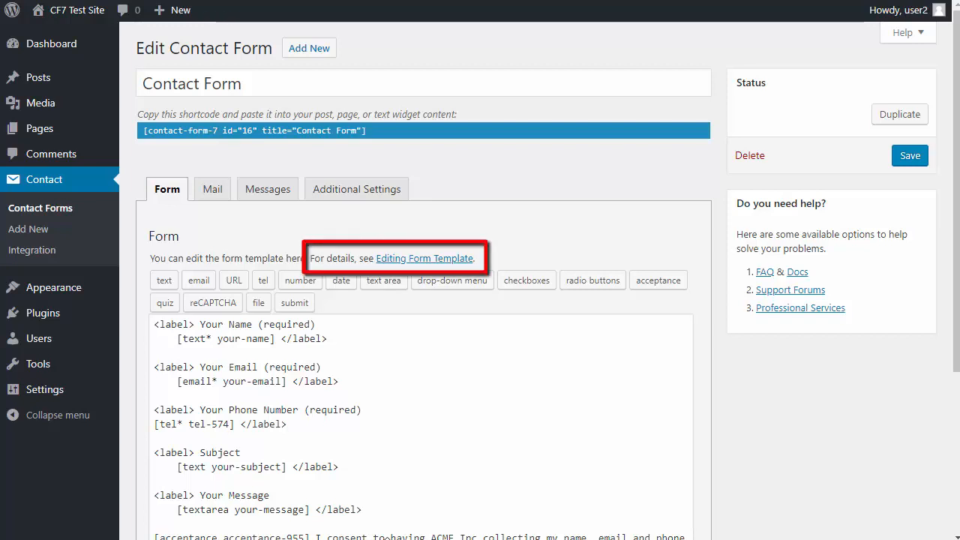
- Look at the Editing Form Template documentation and return to the contact form
click(424, 259)
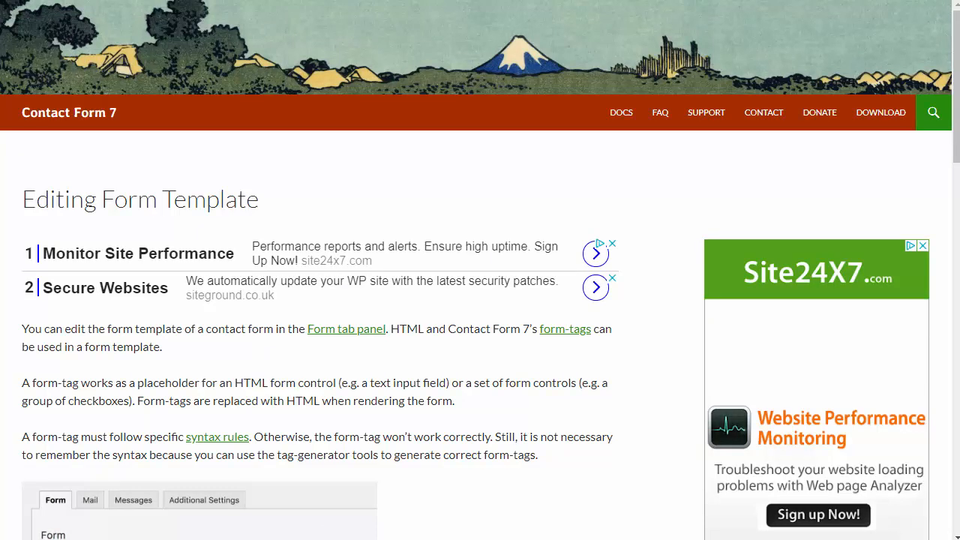
key(ctrl+w)
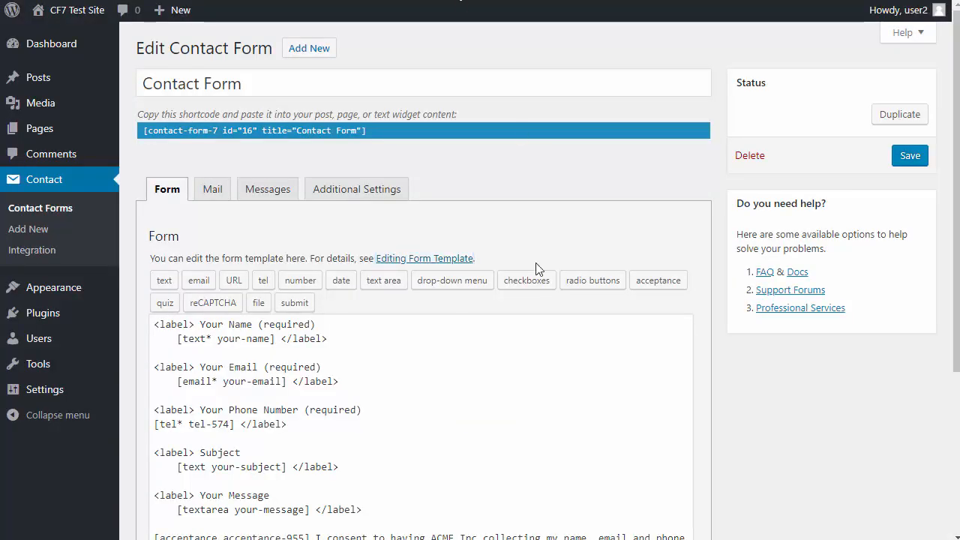
- Insert blank lines between the phone number and subject fields in the form template
click(358, 431)
key(Return)
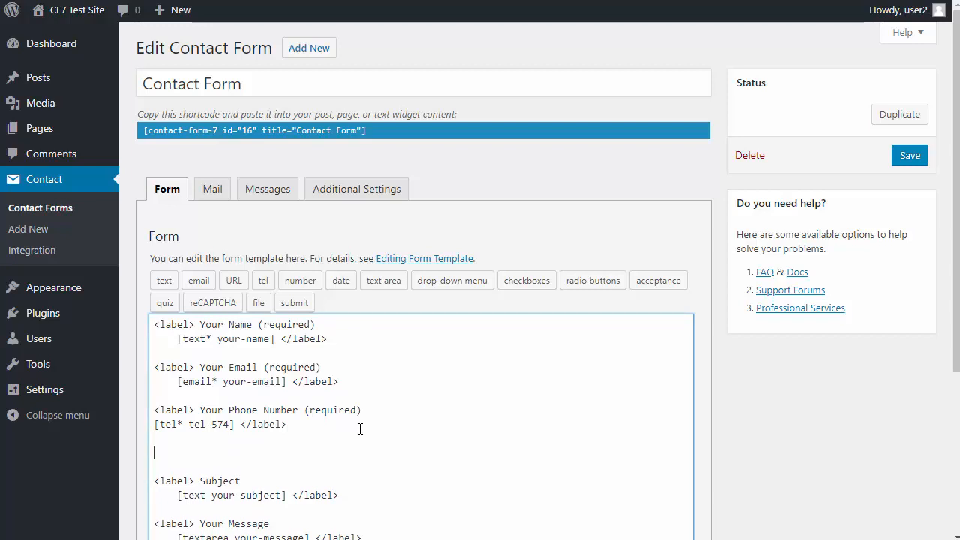
key(Return)
- Open the form-tag generator for a drop-down menu and look at its linked Checkboxes, Radio Buttons and Menus documentation
scroll(867, 390, down, 2)
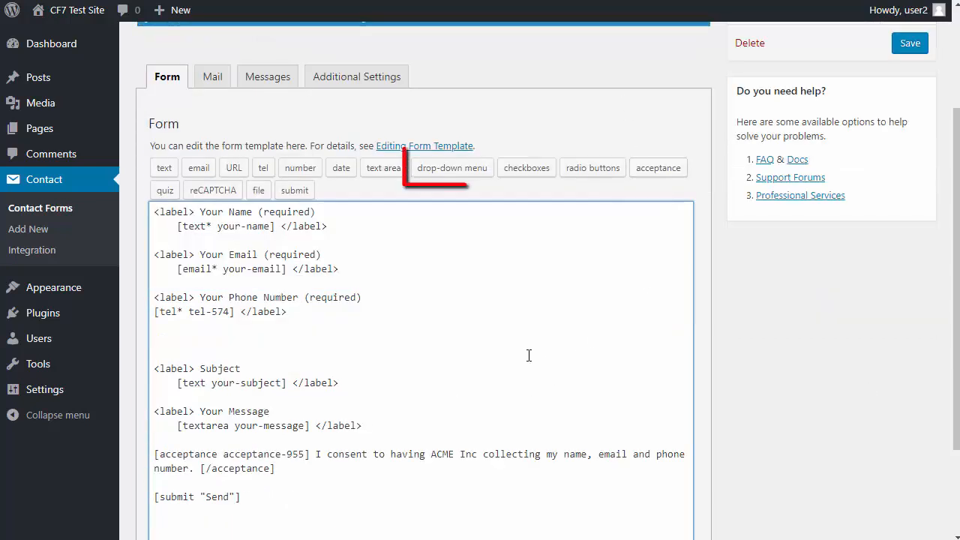
click(457, 173)
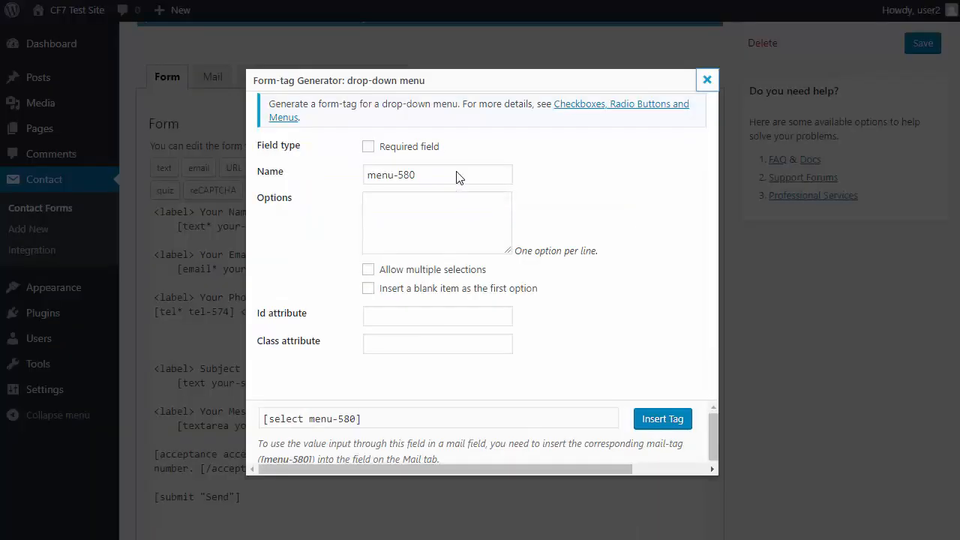
click(612, 110)
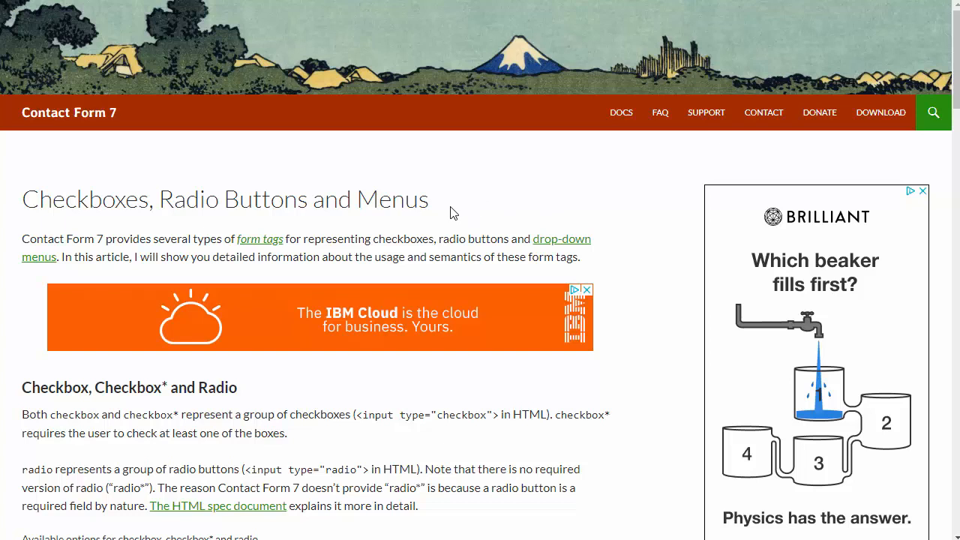
drag(443, 208, 22, 208)
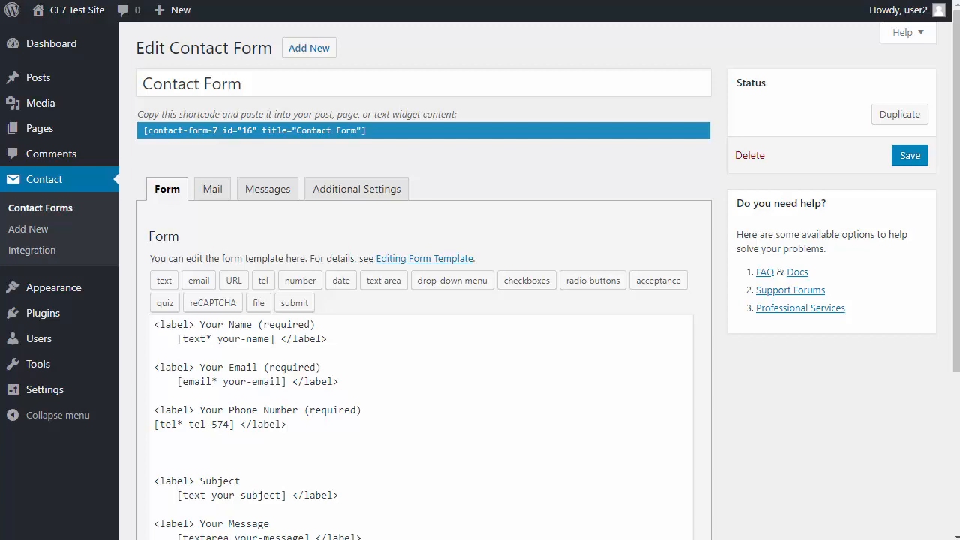
- Review the contact form's mail template, from the available mail-tags through the message body and file attachments
click(204, 196)
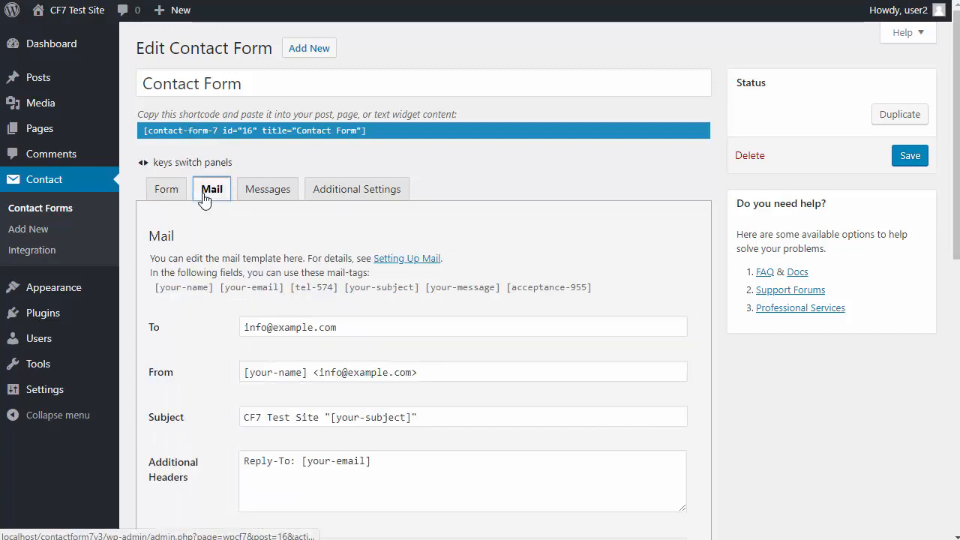
scroll(483, 346, down, 6)
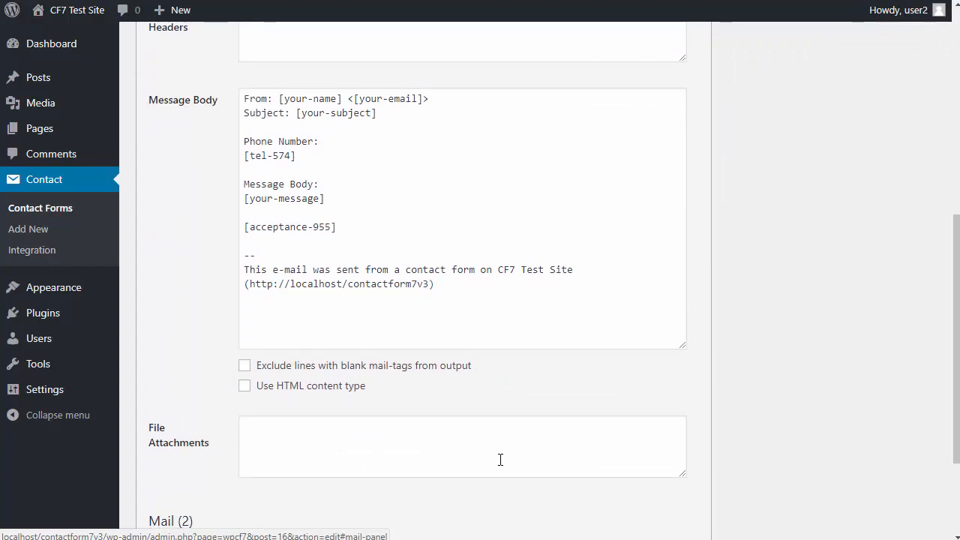
scroll(500, 460, up, 7)
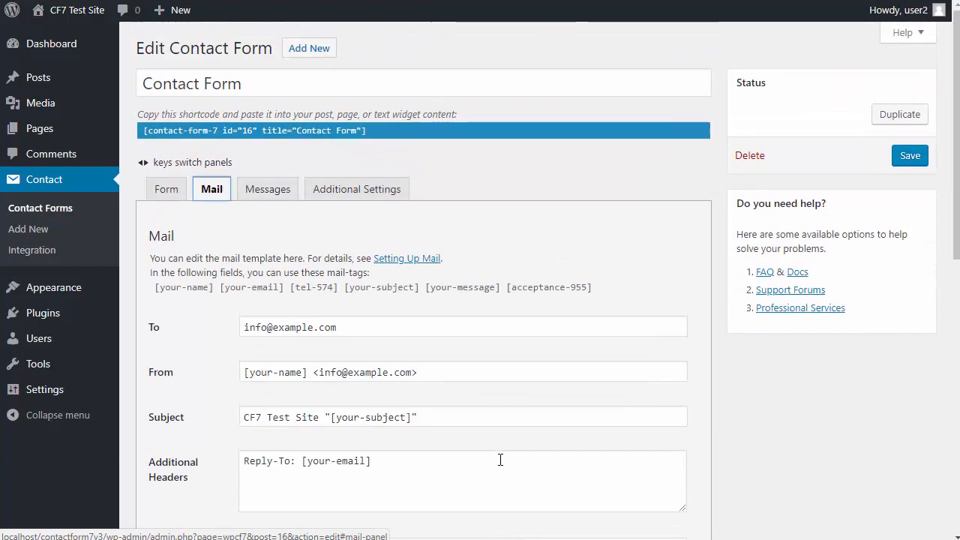